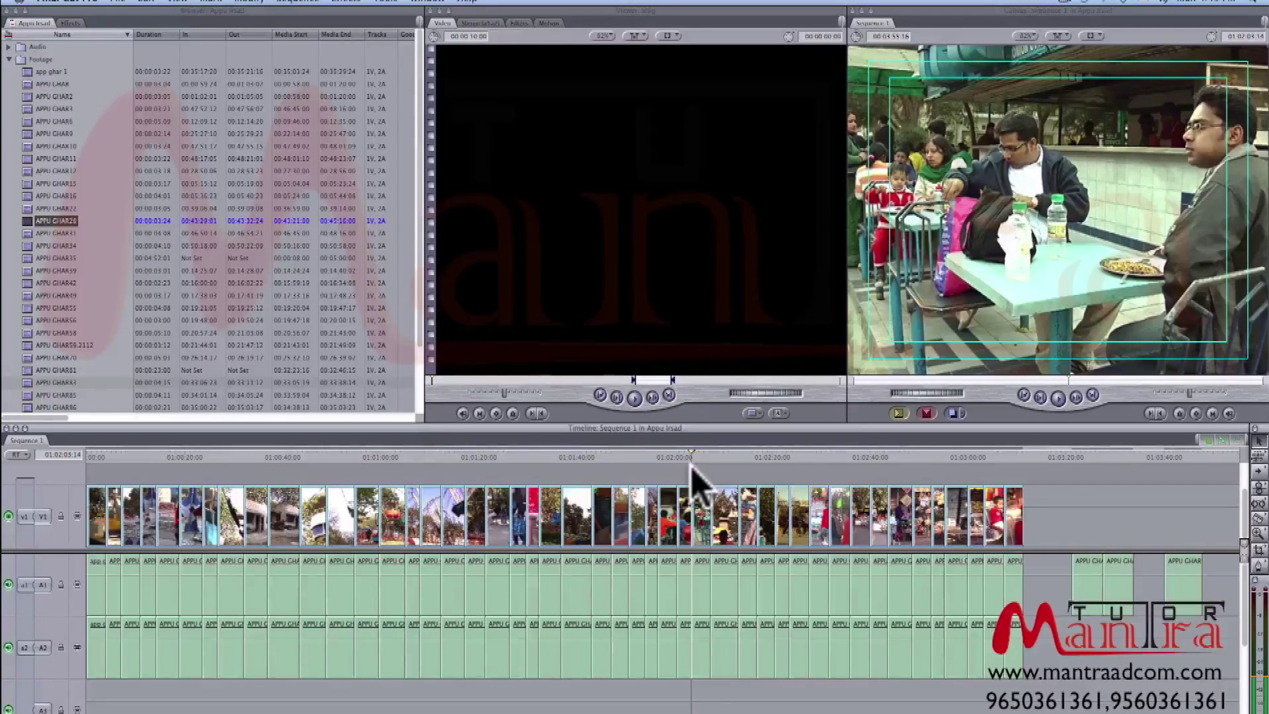
Step: Expand the Audio bin and reveal its audio clip's source file in Finder
left_click(9, 59)
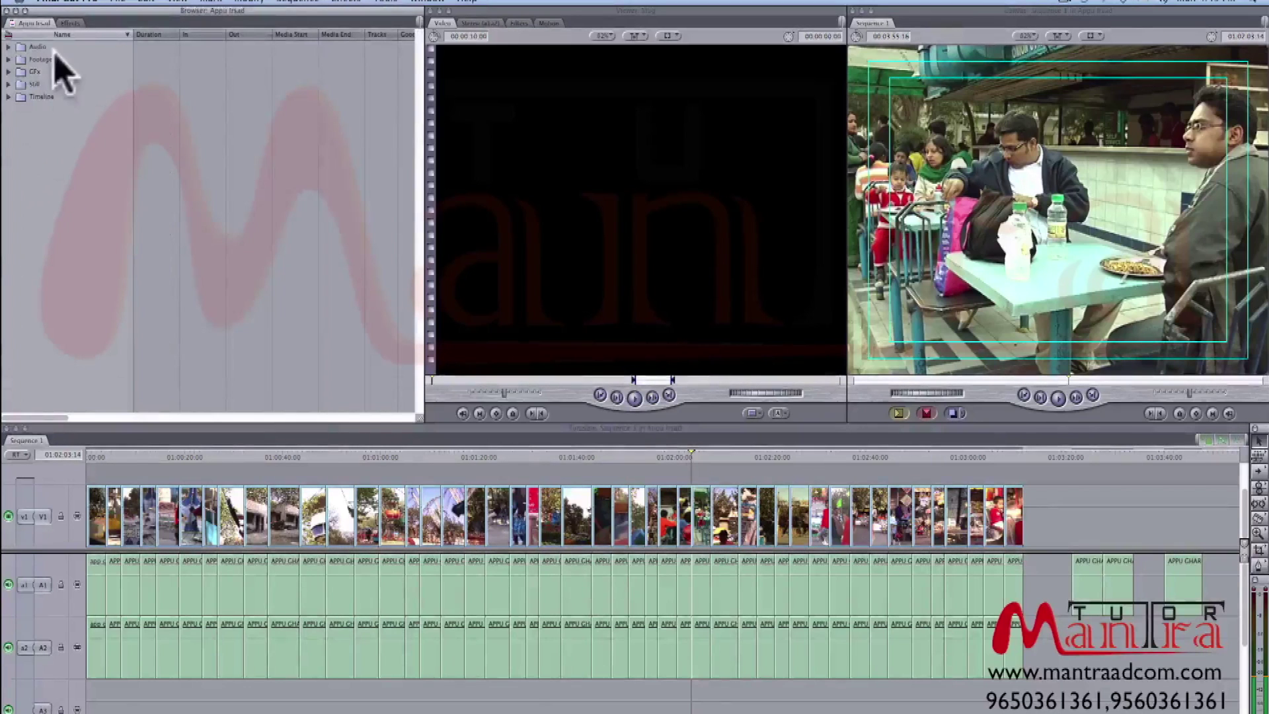
left_click(8, 46)
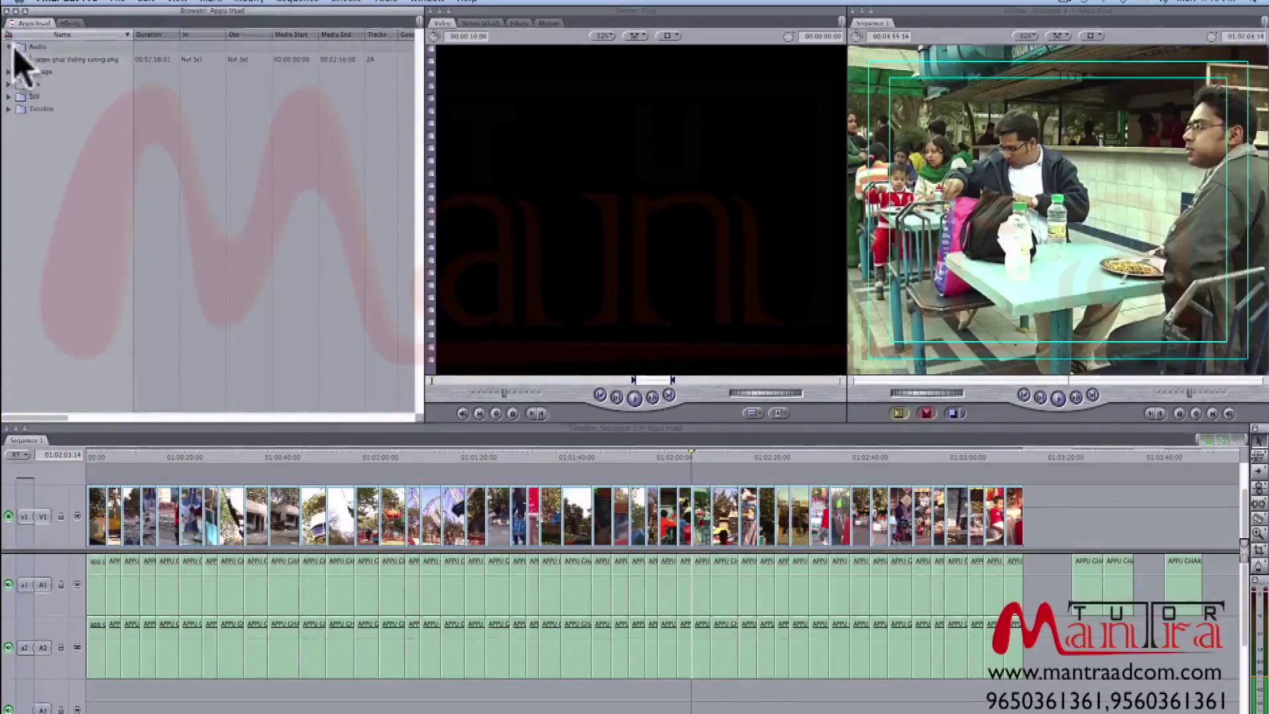
right_click(44, 58)
left_click(83, 83)
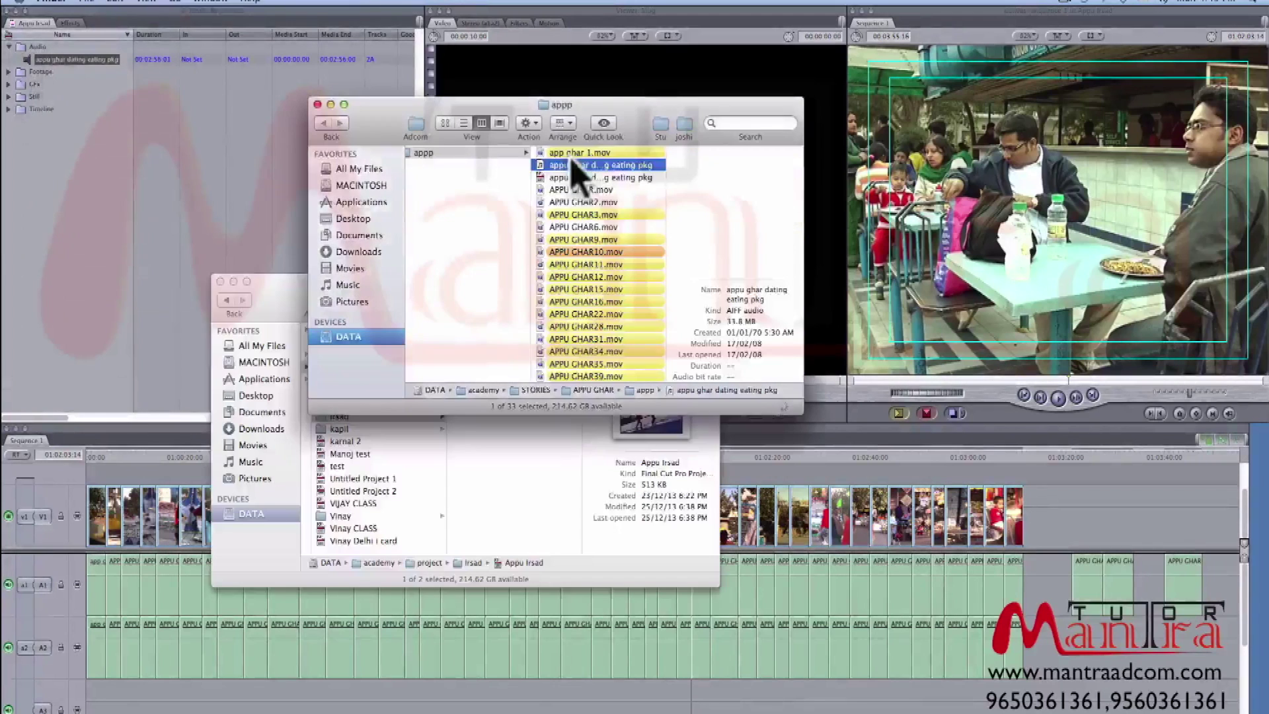
Step: Import all four voice-over files from the vo folder into the Audio bin
left_click(458, 165)
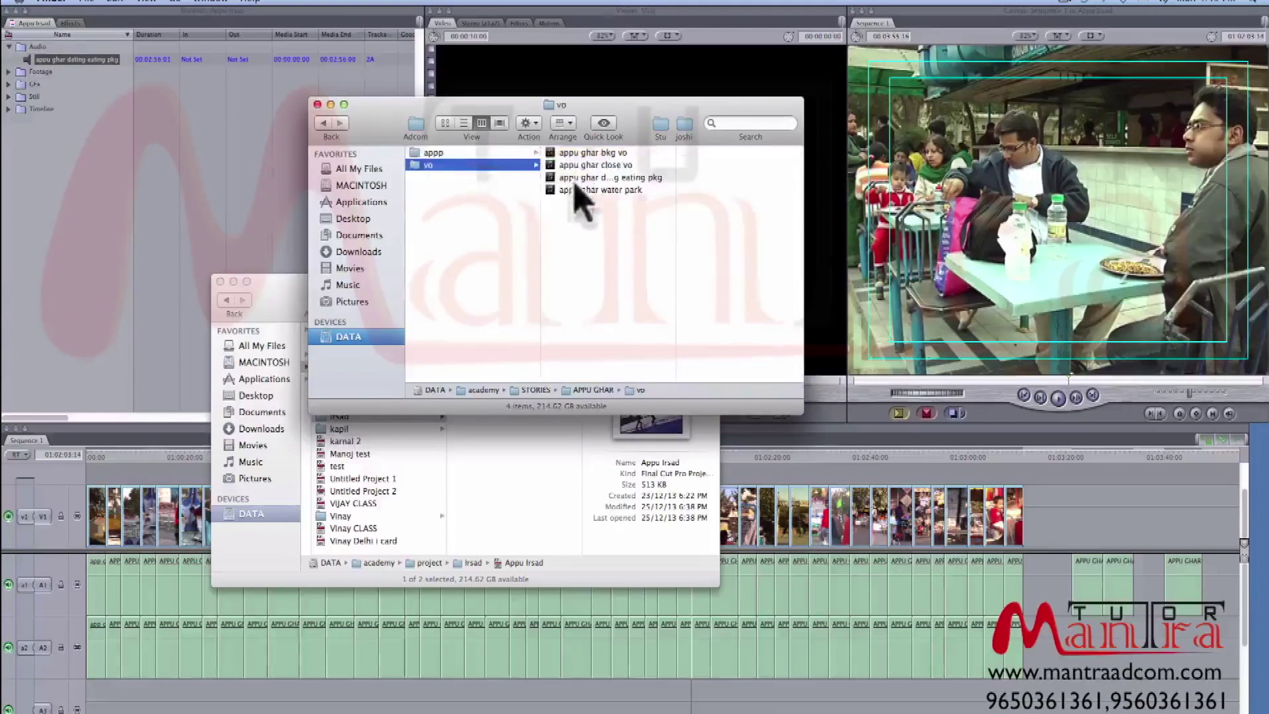
mouse_move(603, 248)
left_mouse_down()
mouse_move(580, 149)
mouse_move(559, 162)
mouse_move(33, 53)
left_mouse_up()
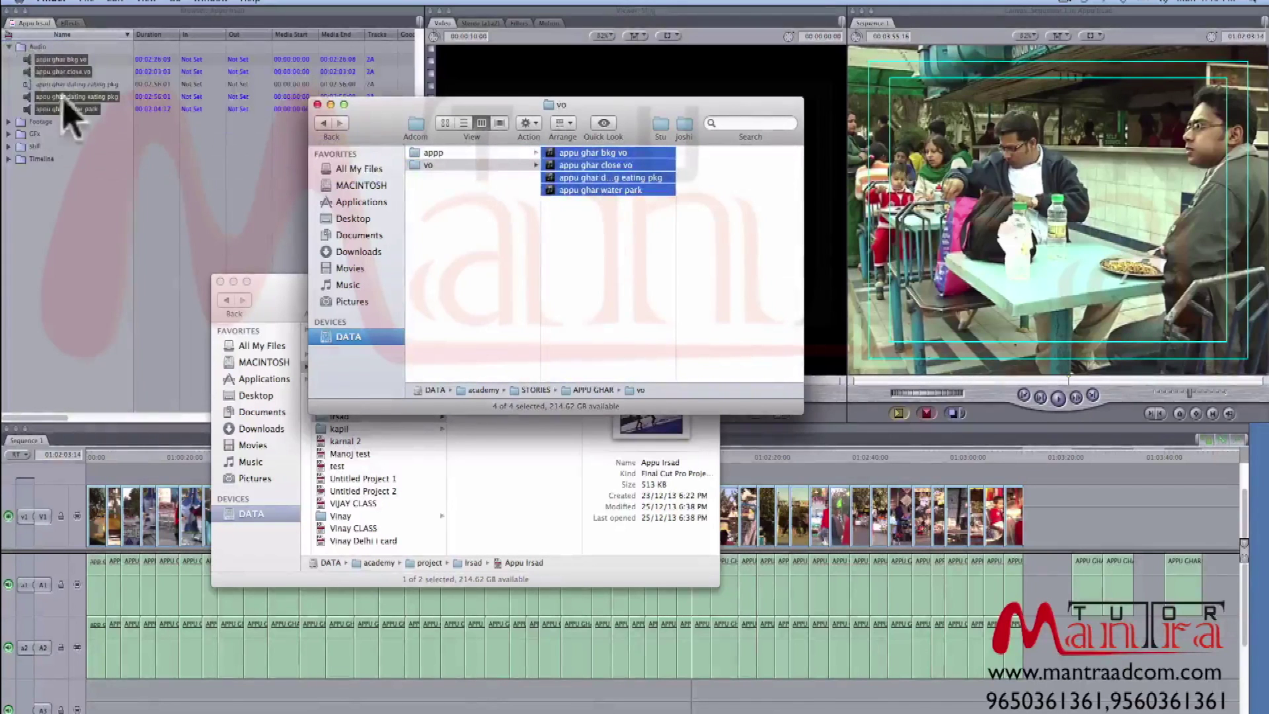
left_click(318, 105)
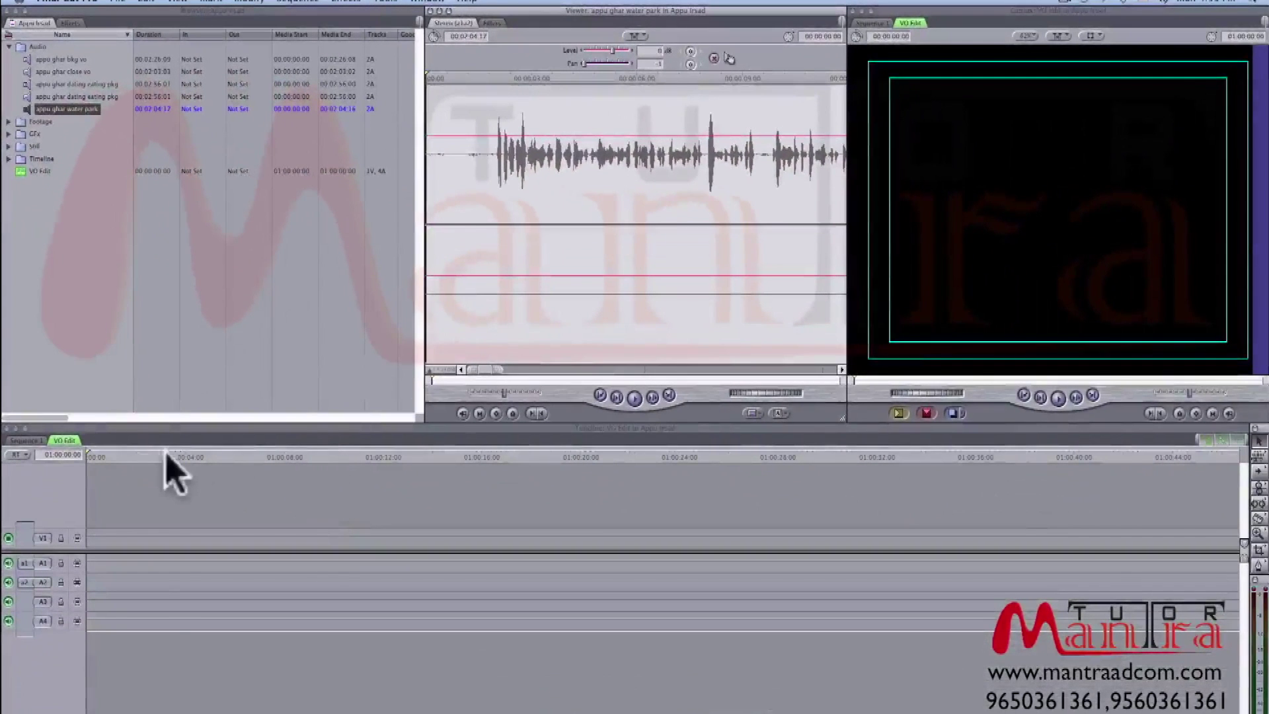
left_click(159, 455)
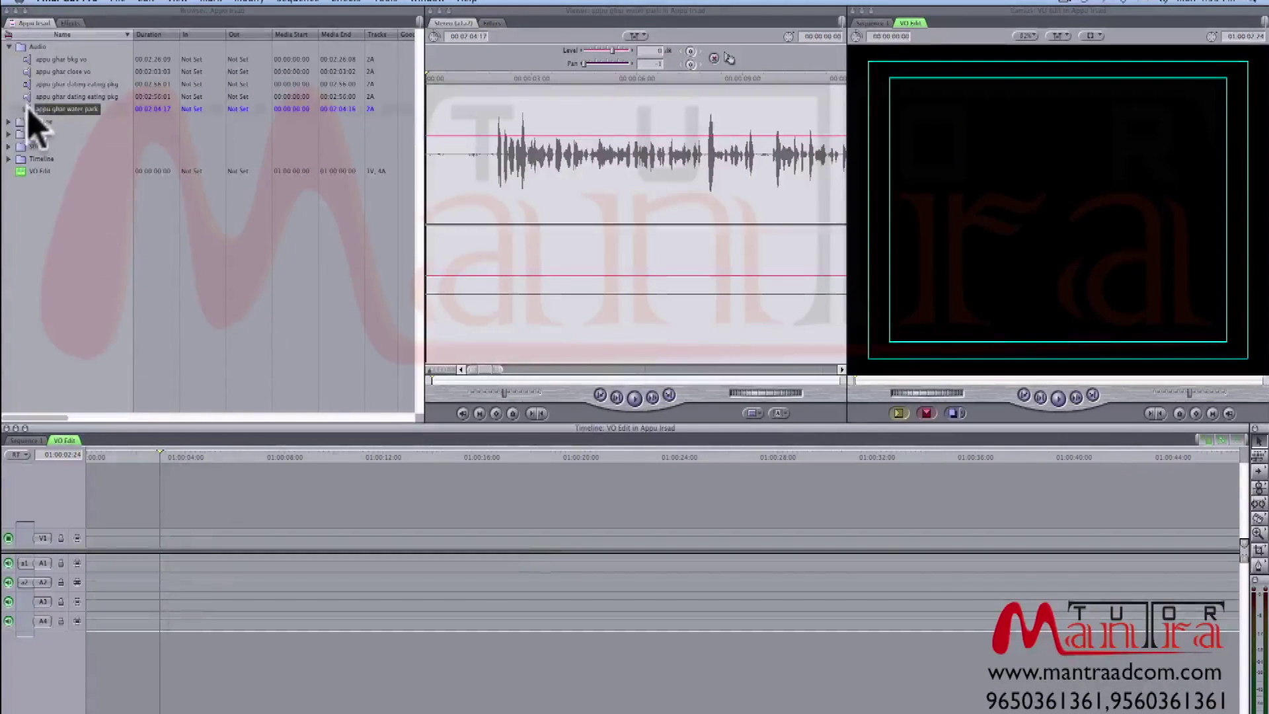
left_click_drag(30, 108, 250, 559)
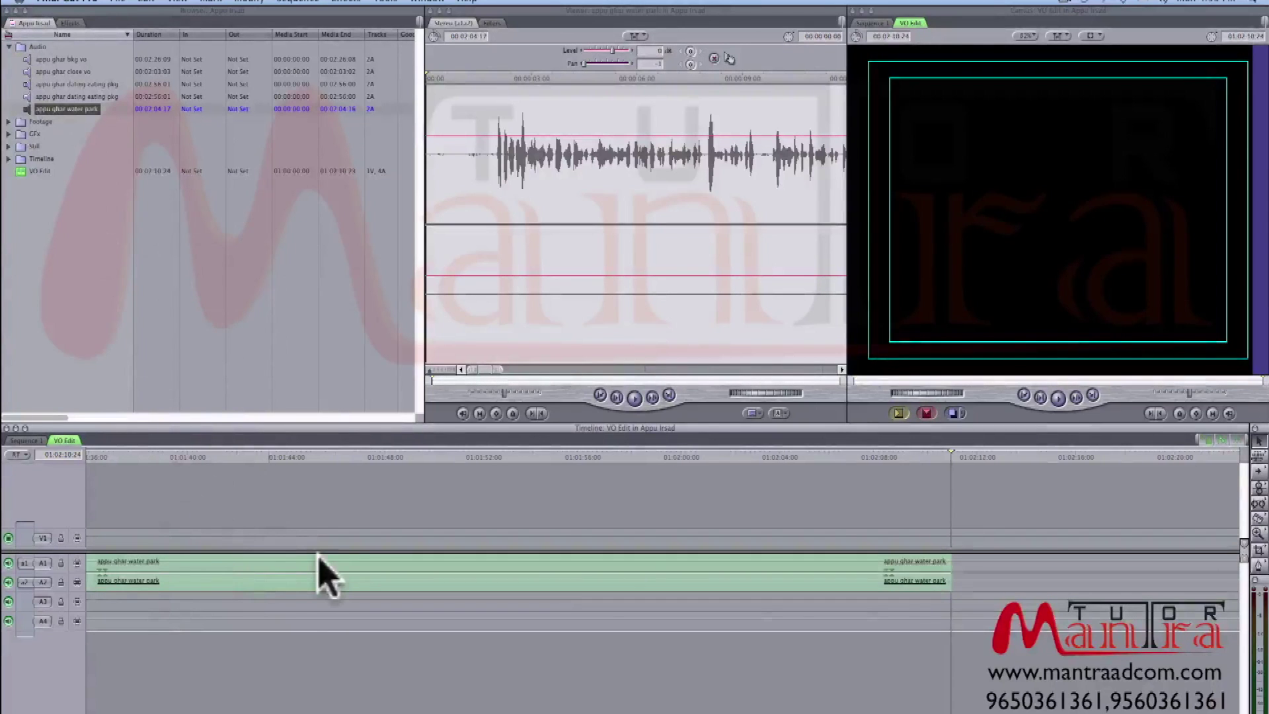
scroll(323, 569, "right", 10)
scroll(324, 576, "left", 15)
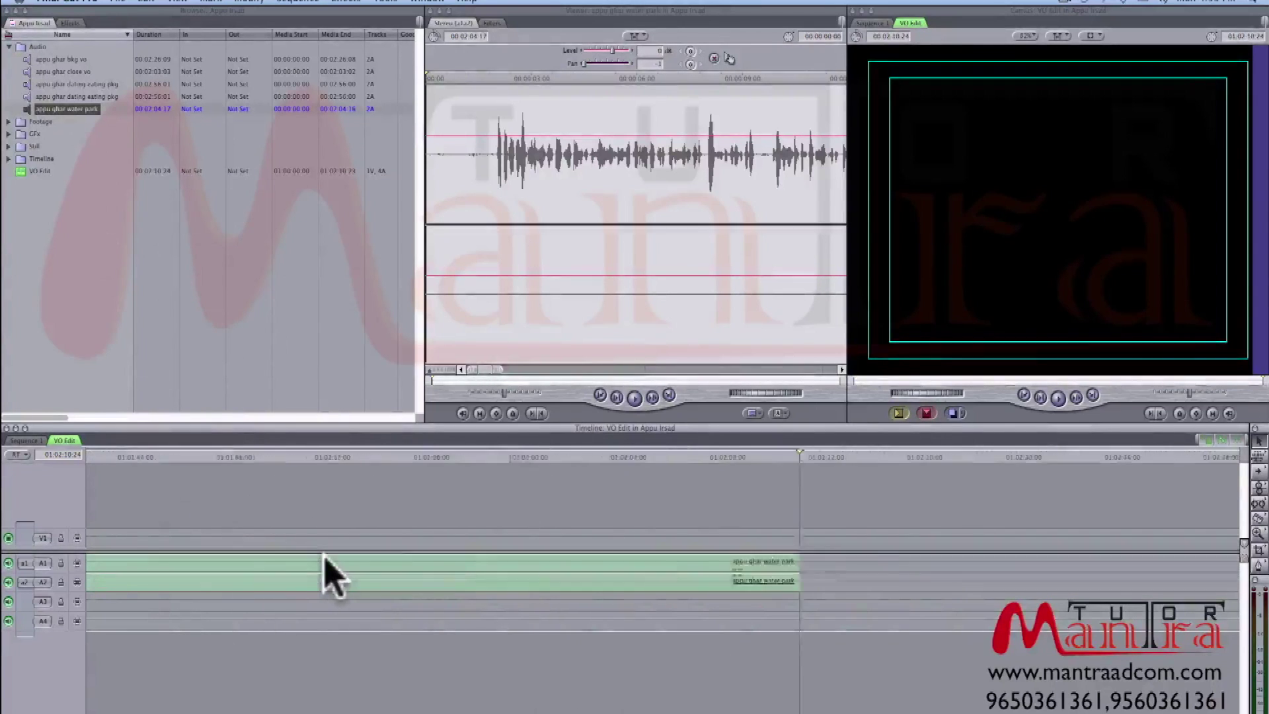
scroll(334, 572, "left", 3)
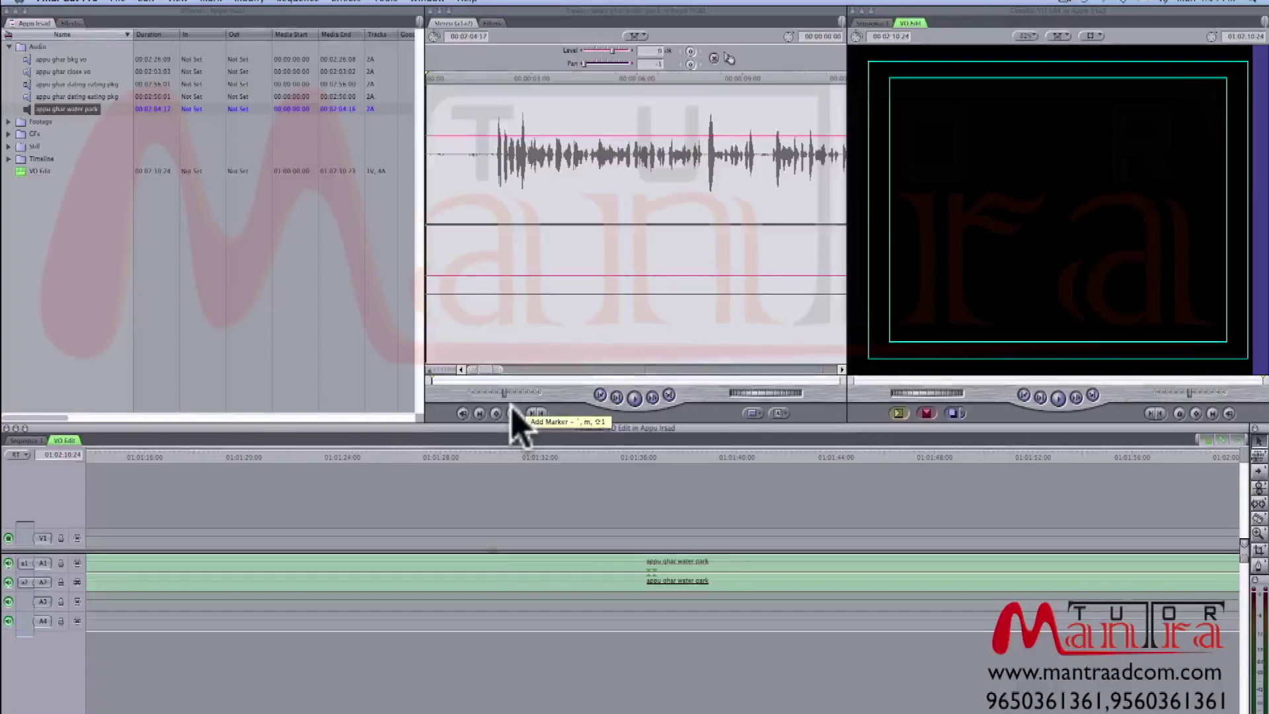
left_click(395, 581)
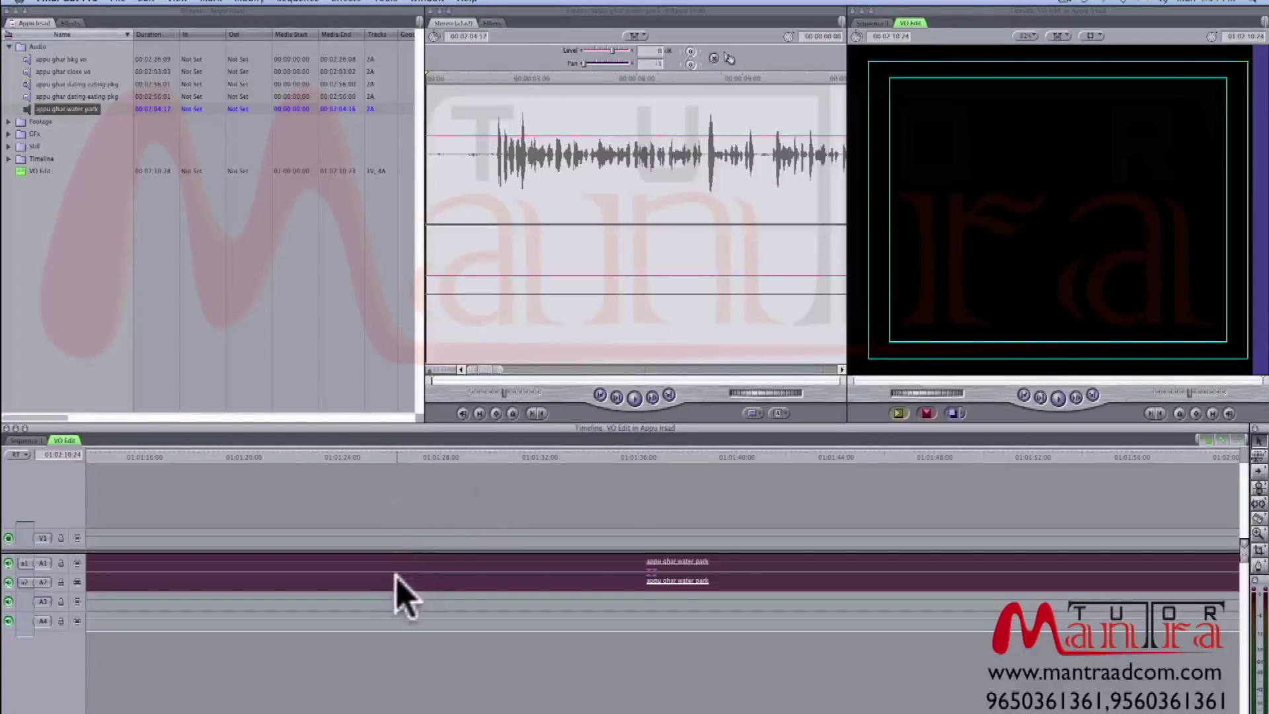
left_click(451, 528)
left_click(423, 579)
Step: Remove the old water park clip from VO Edit and open 'appu ghar water park' in the Viewer
key("Delete")
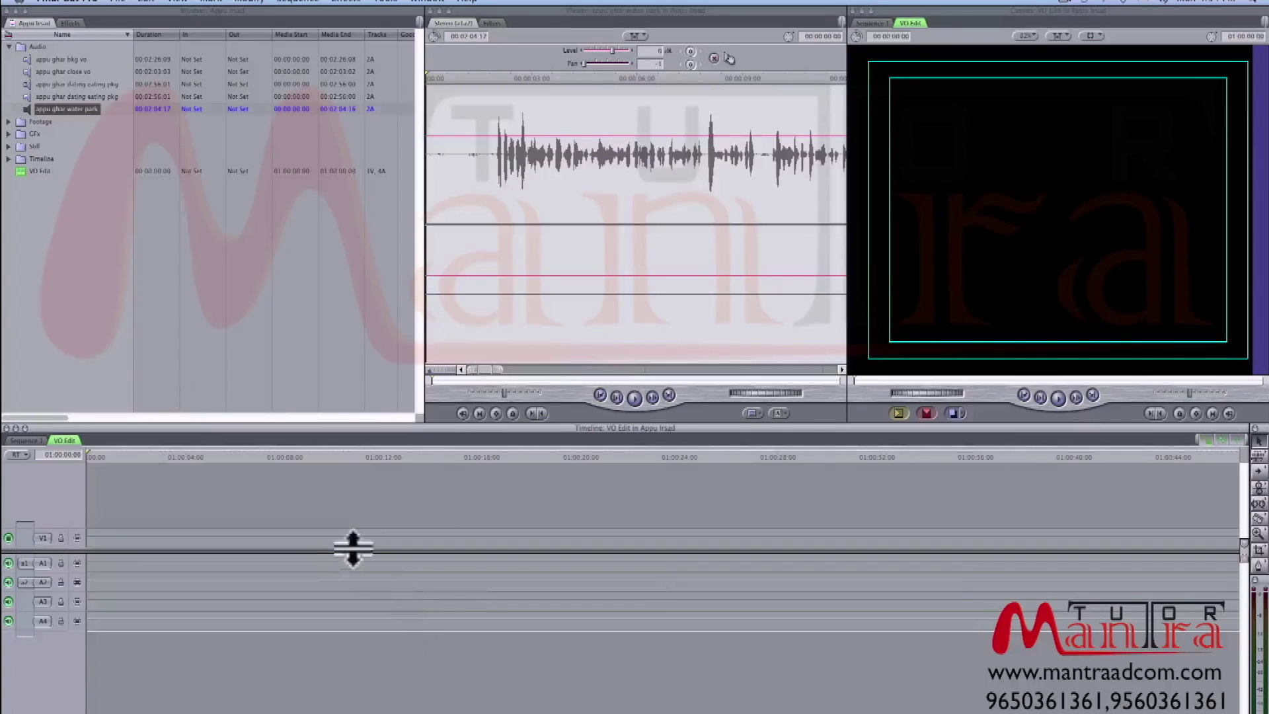
double_click(26, 109)
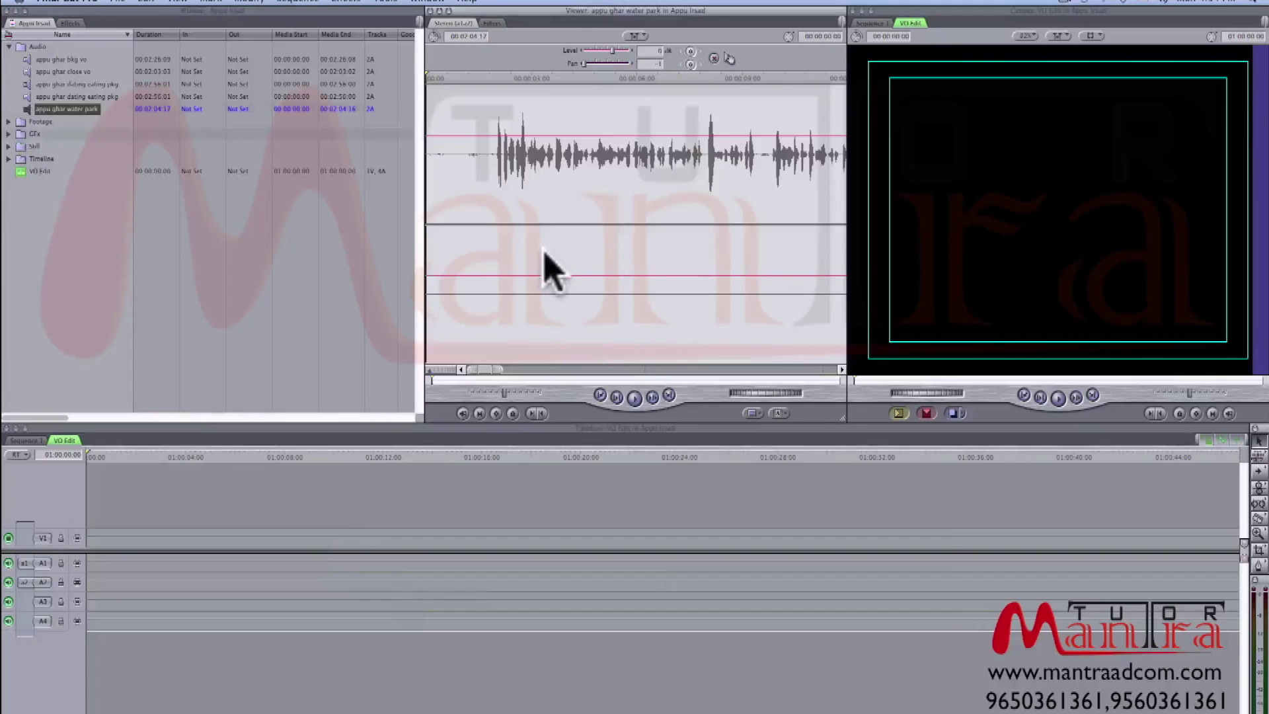
key("F10")
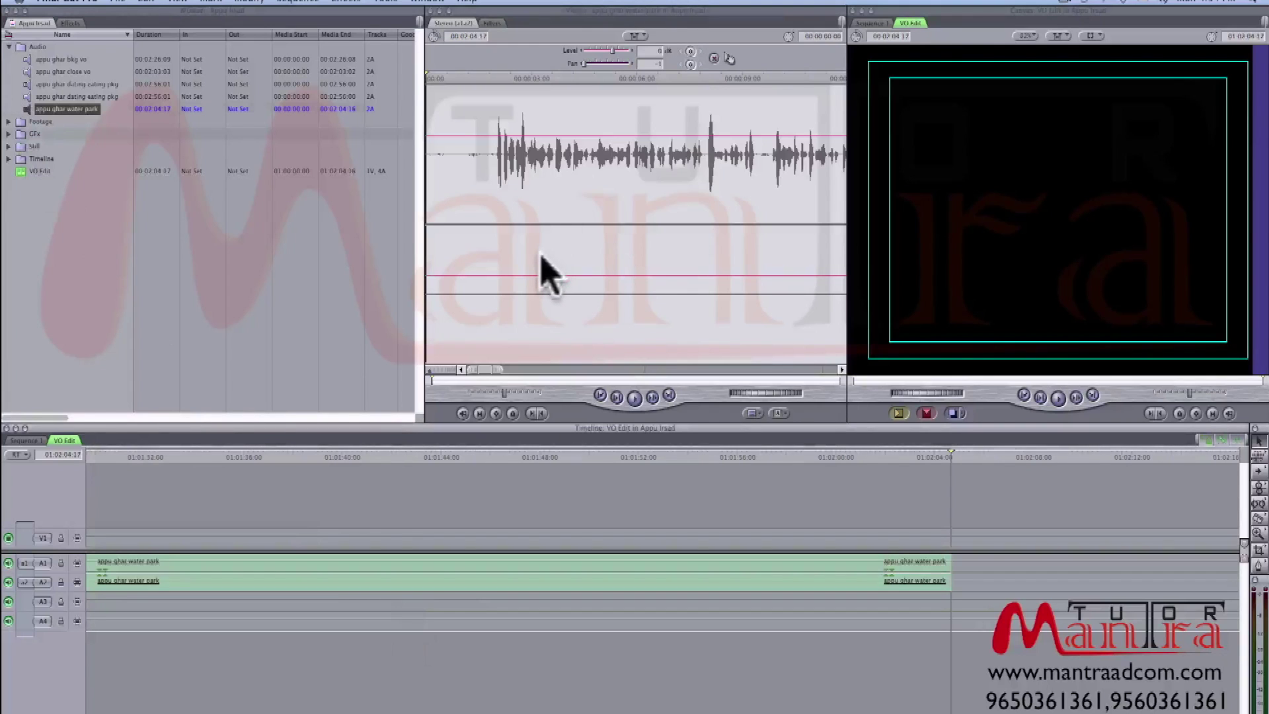
key("ctrl+z")
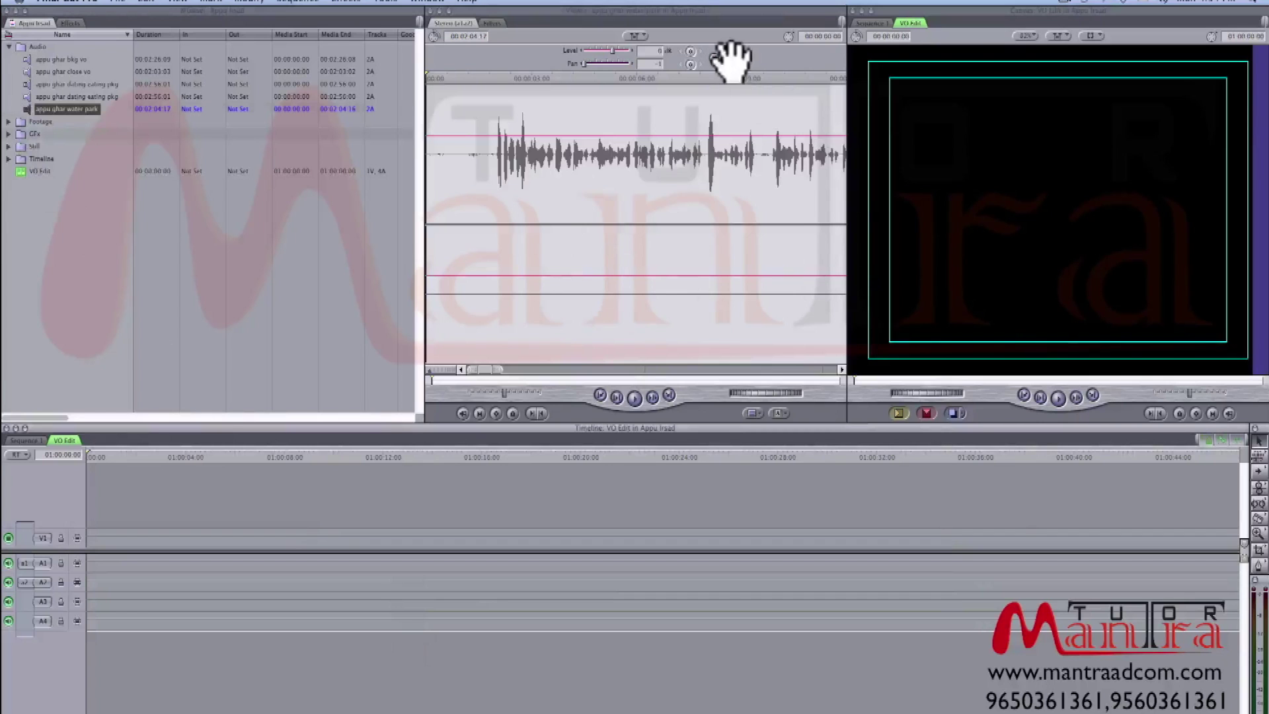
Step: Place the clip's audio on A1/A2 near the sequence start, then set the playhead to 01:00:08:07
mouse_move(730, 59)
left_mouse_down()
mouse_move(206, 534)
mouse_move(141, 556)
left_mouse_up()
scroll(367, 552, "left", 10)
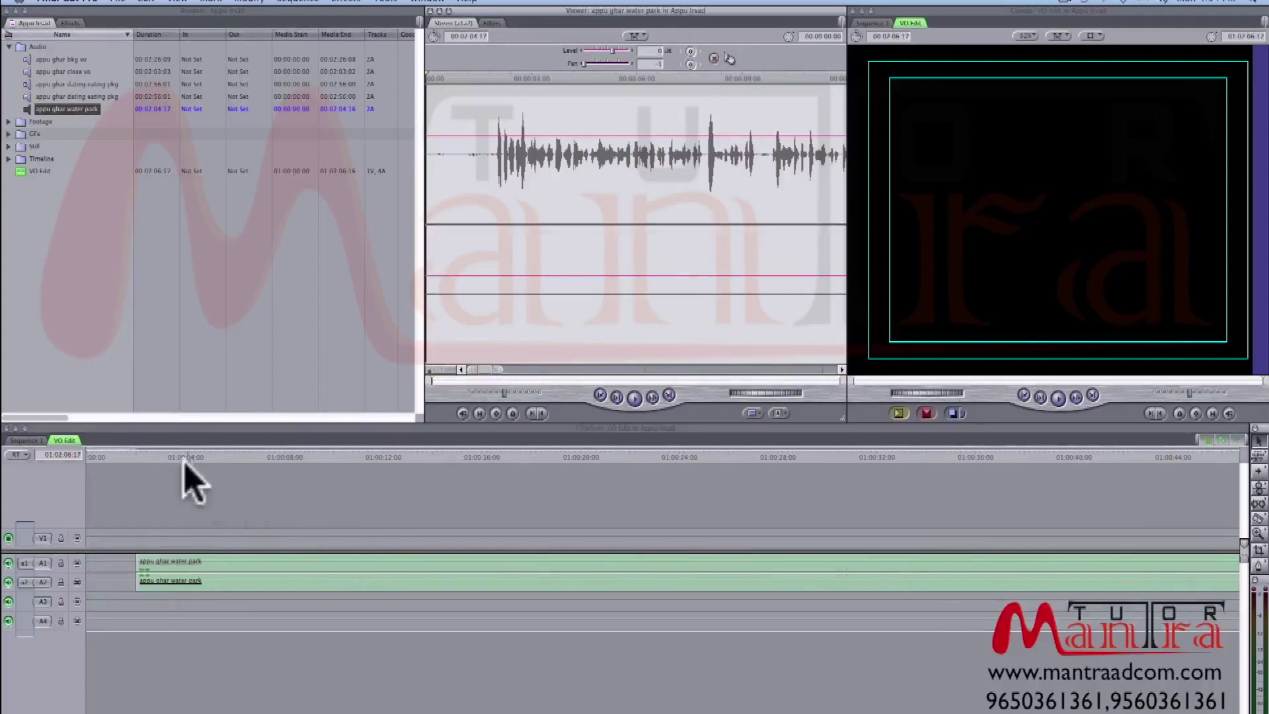
left_click_drag(185, 461, 251, 459)
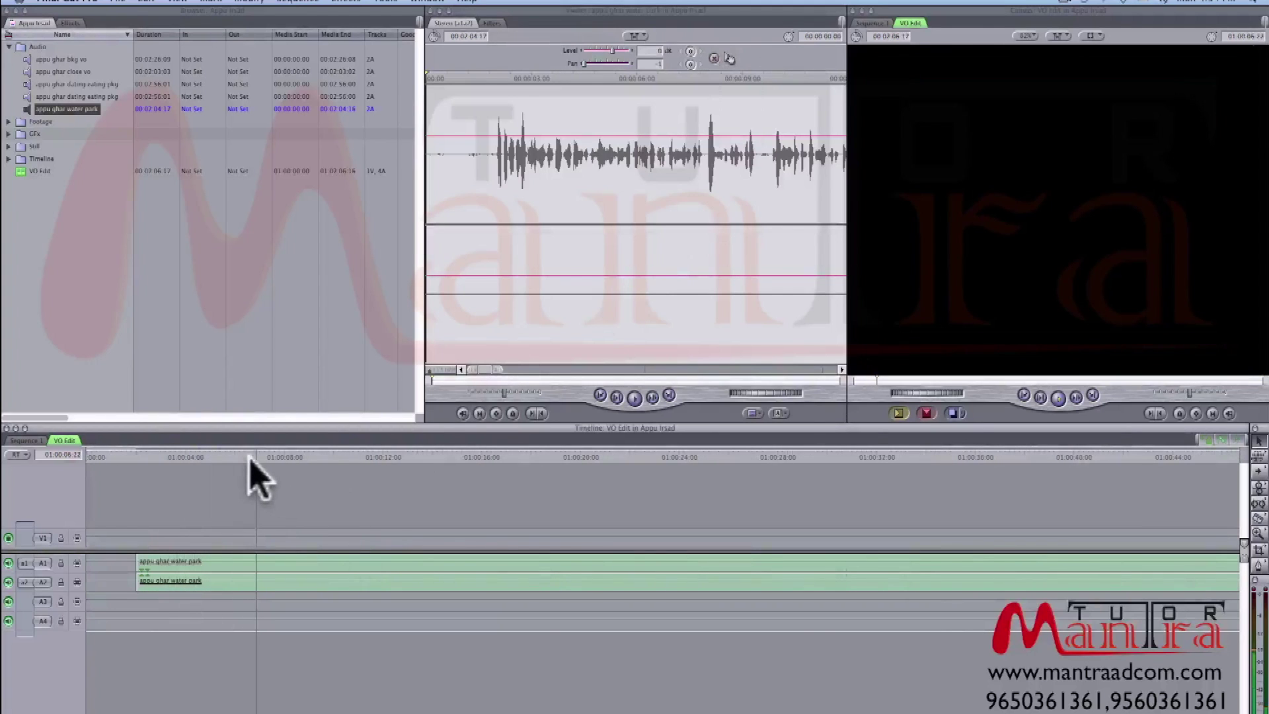
left_click_drag(252, 461, 279, 461)
left_click(295, 460)
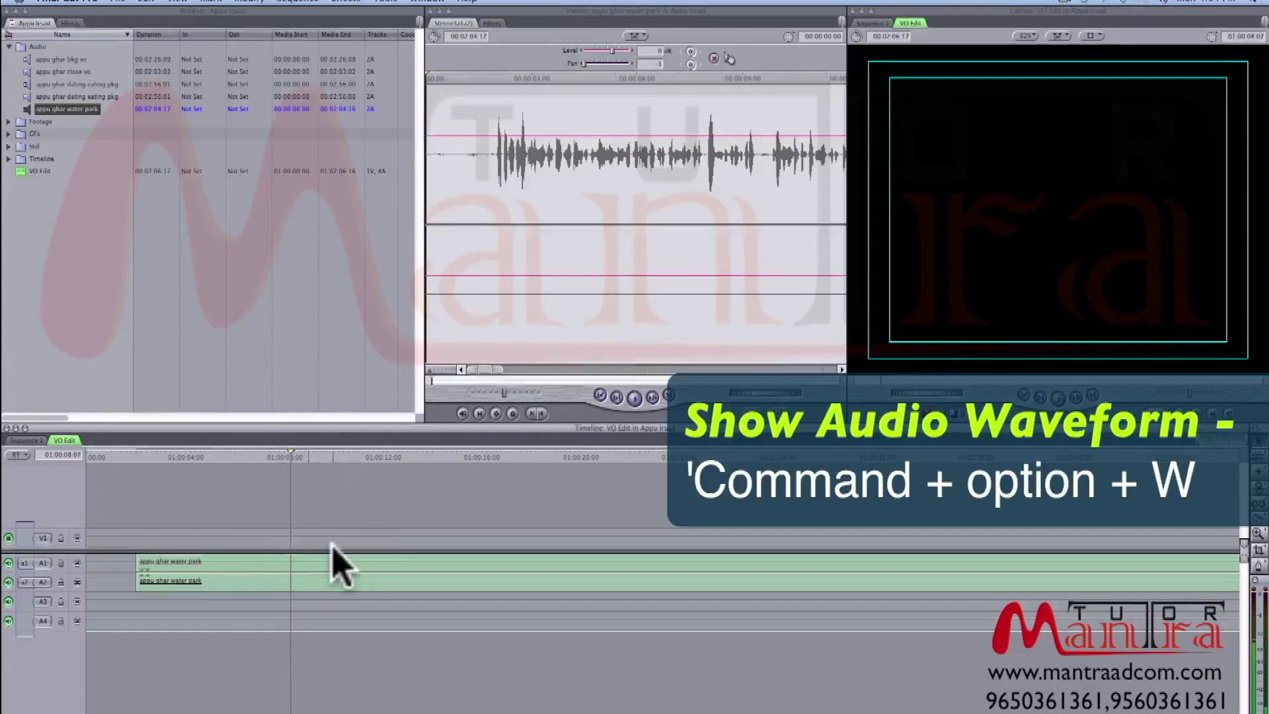
Step: Turn on Show Audio Waveforms and make track A1 taller so the waveform reads clearly
scroll(334, 545, "right", 5)
scroll(334, 545, "right", 5)
scroll(334, 545, "right", 5)
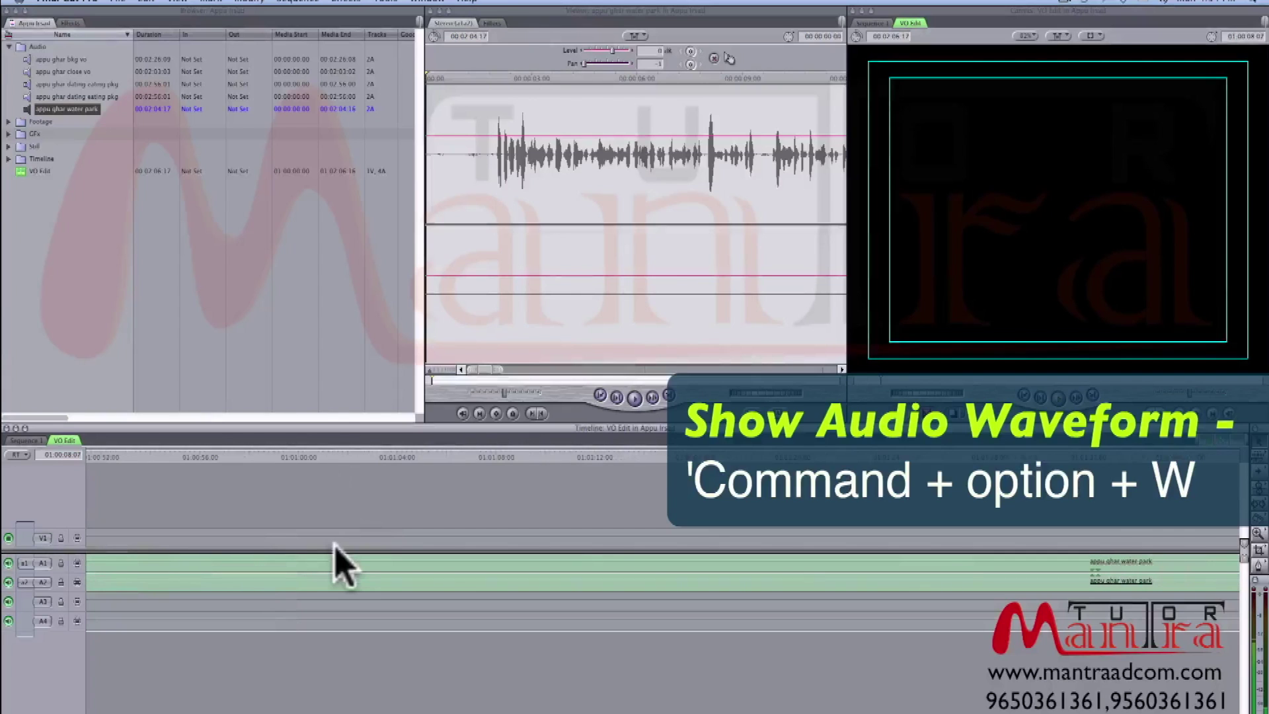
scroll(371, 552, "left", 15)
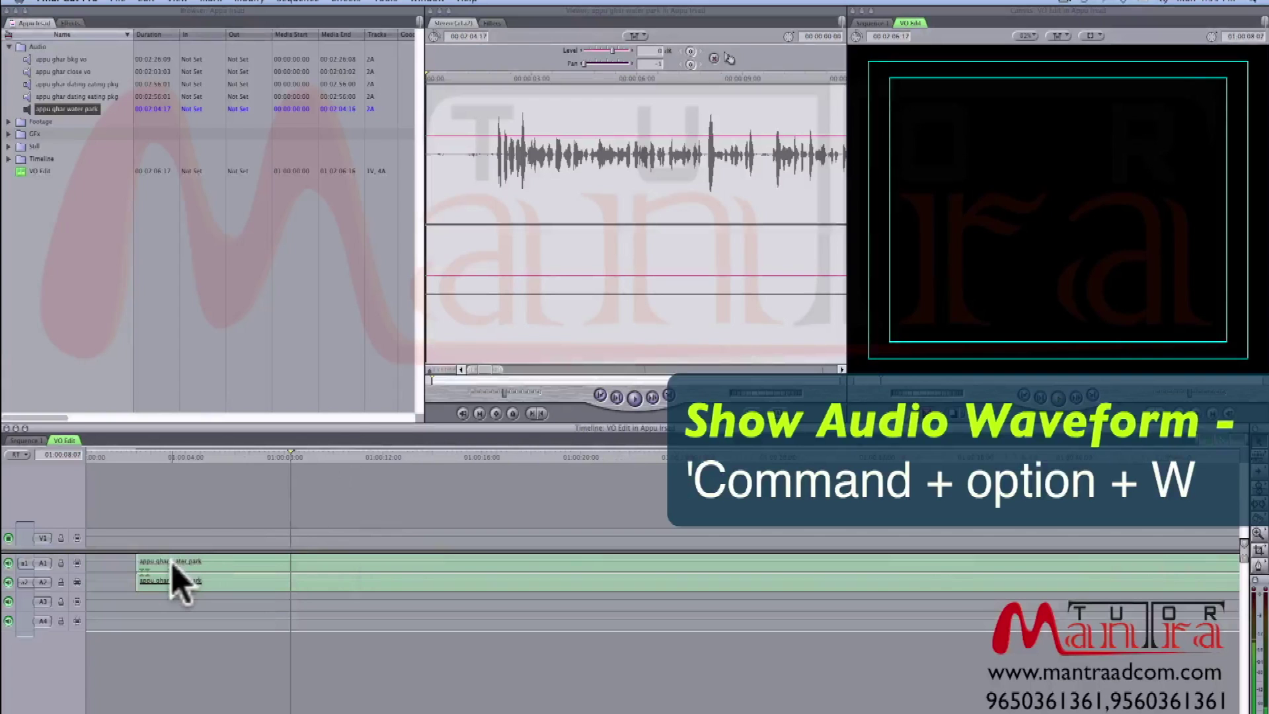
scroll(175, 575, "right", 2)
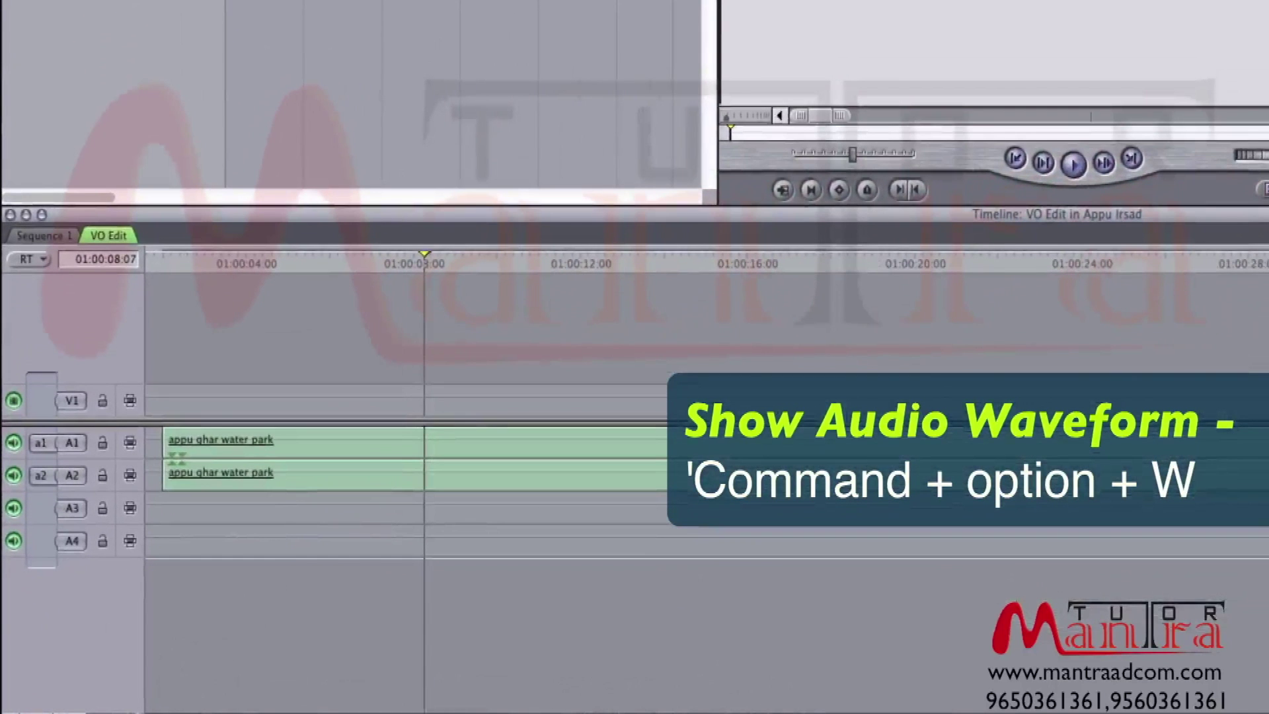
right_click(148, 490)
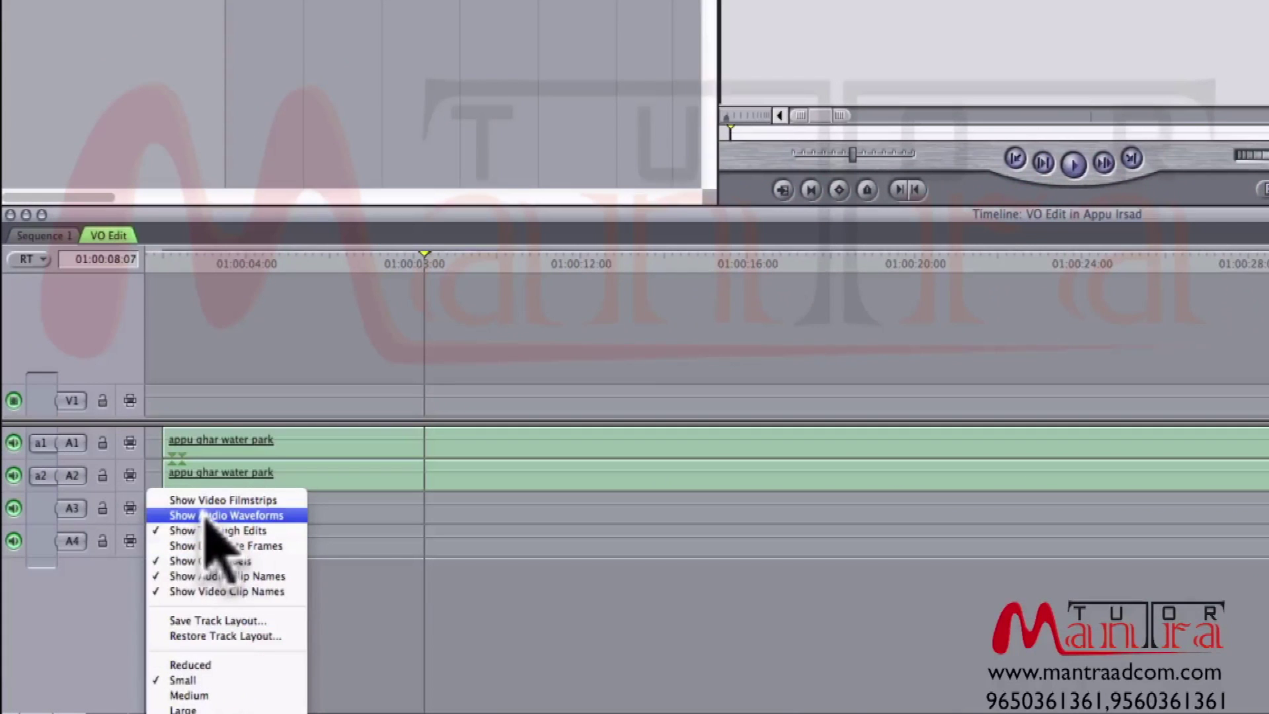
left_click(210, 516)
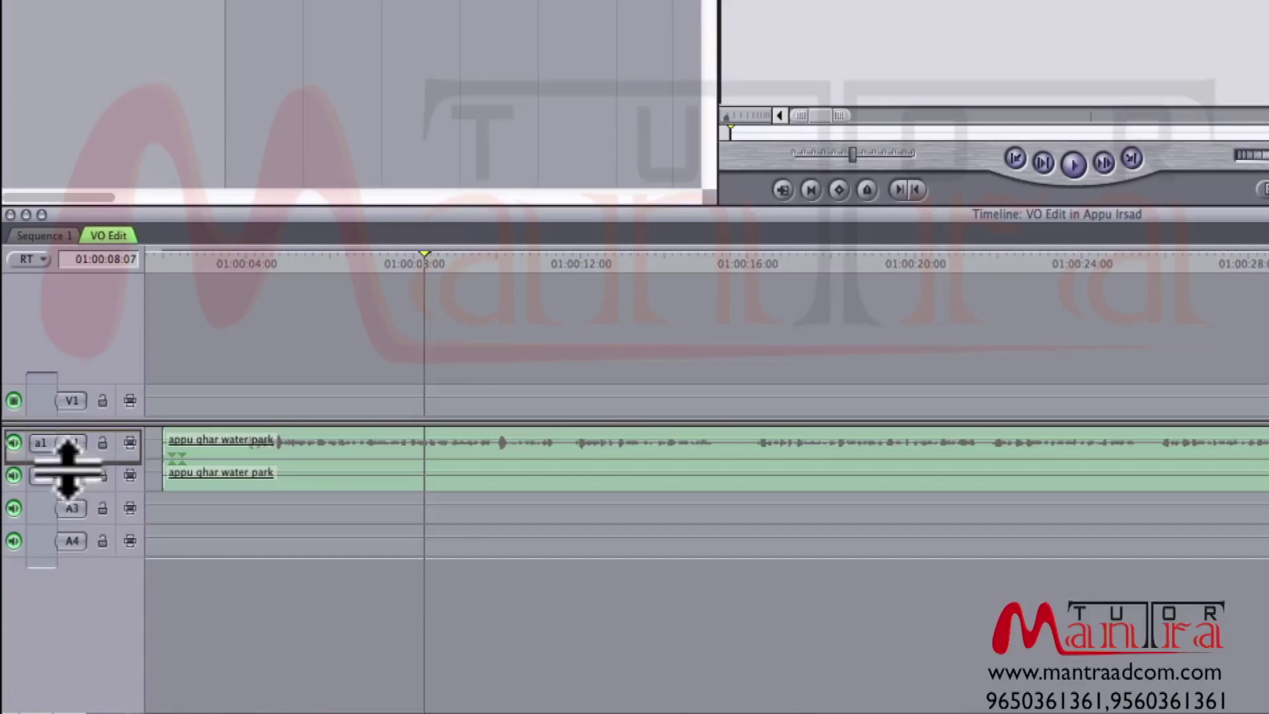
left_click_drag(69, 456, 73, 496)
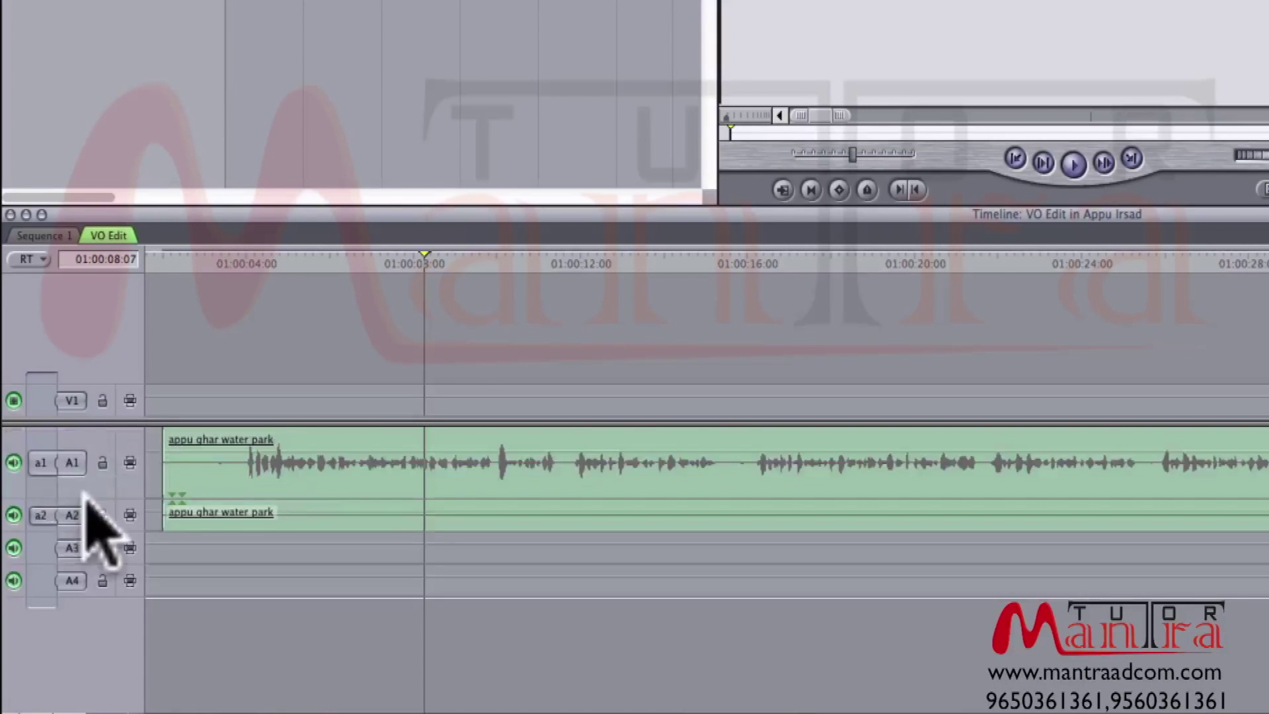
left_click_drag(104, 495, 105, 510)
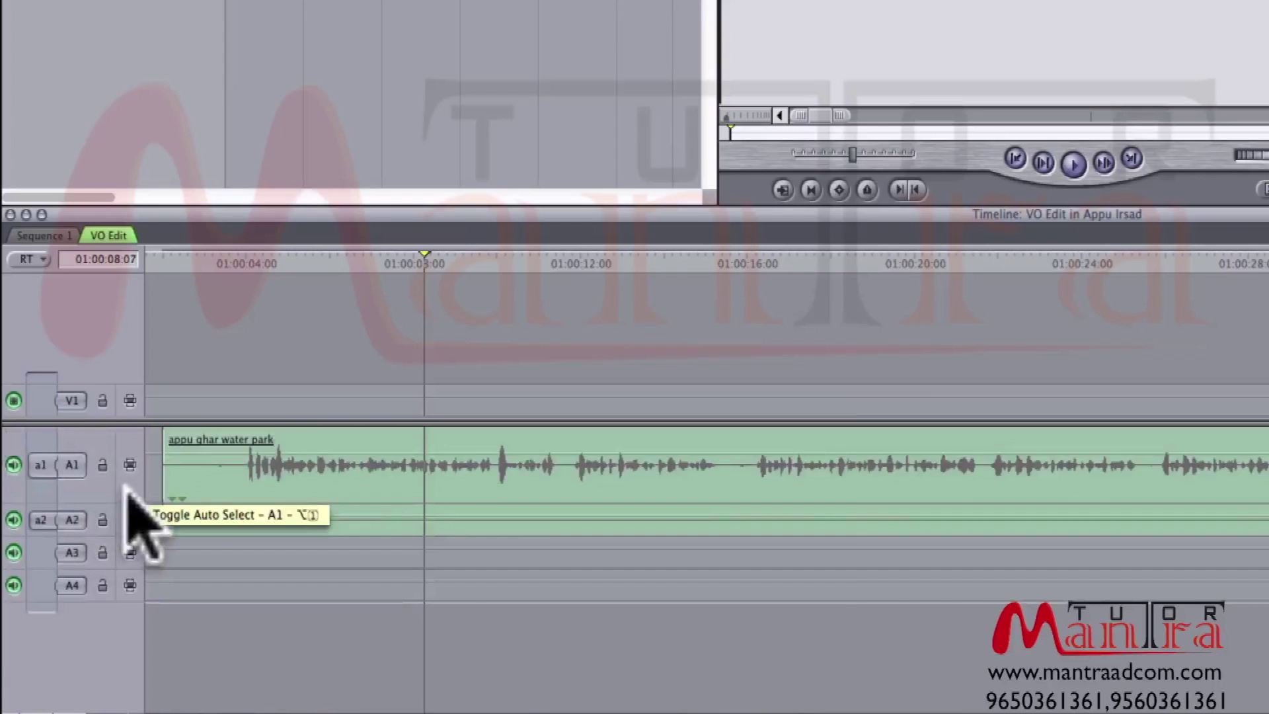
Step: Zoom the VO Edit timeline in with Cmd+= to show the waveform in two-second detail
key("super+equal")
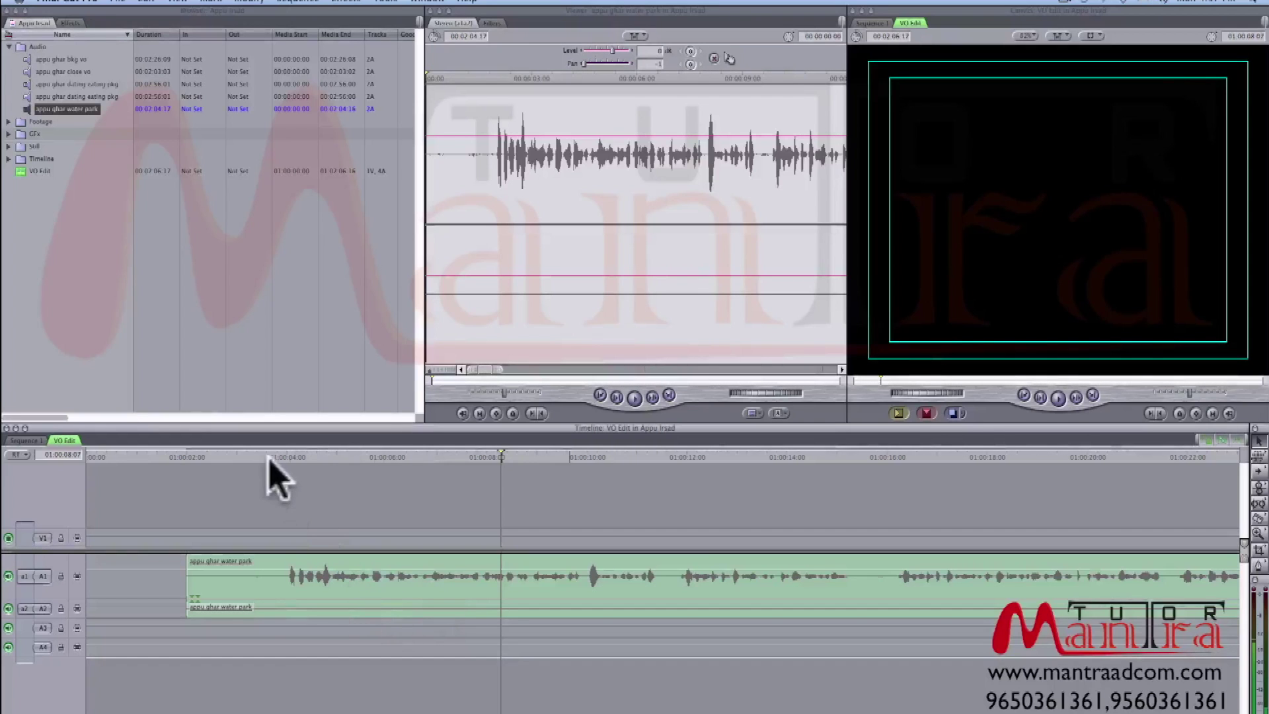
Step: Move the playhead back to the voice-over's start at 01:00:02:00
left_click_drag(275, 466, 285, 466)
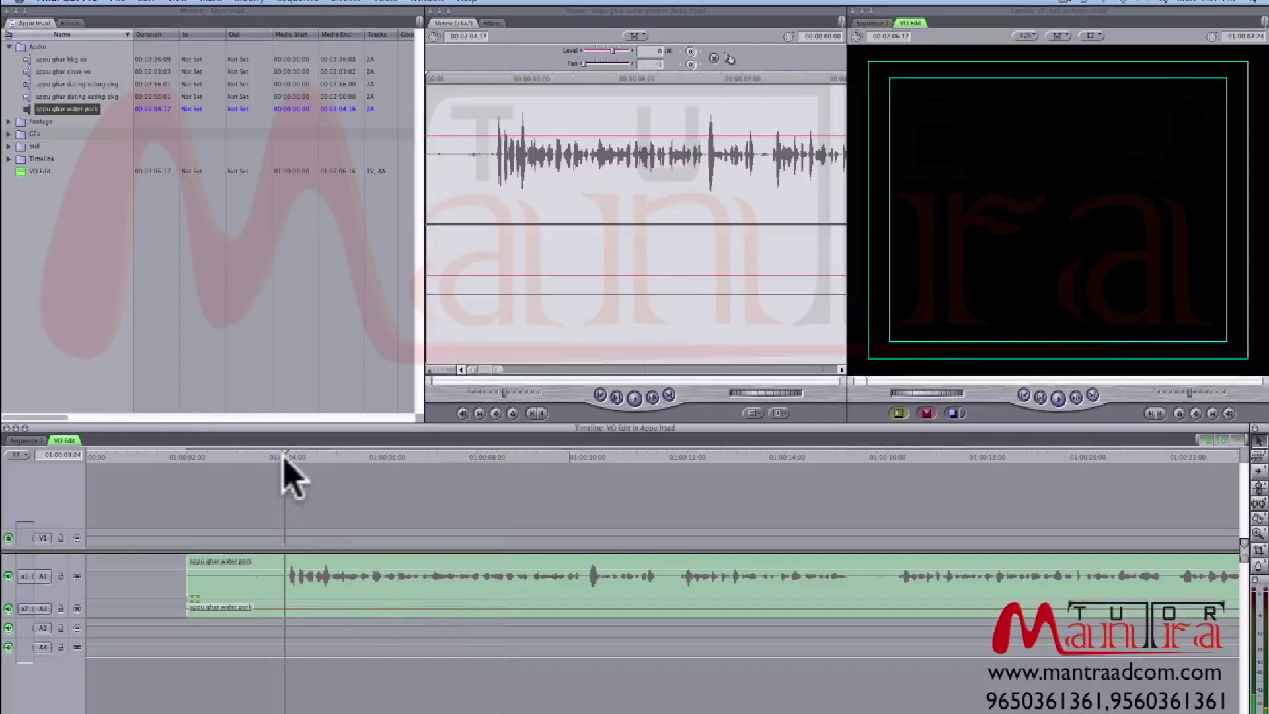
left_click(546, 381)
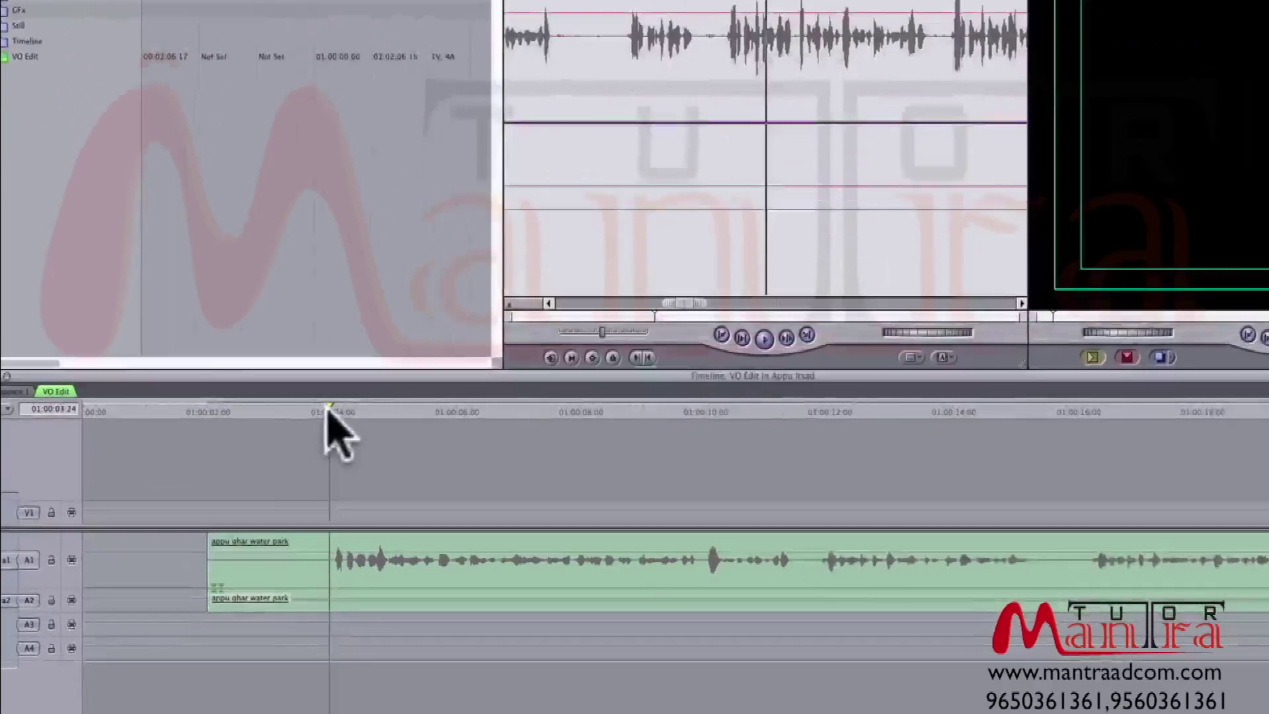
left_click_drag(328, 410, 208, 410)
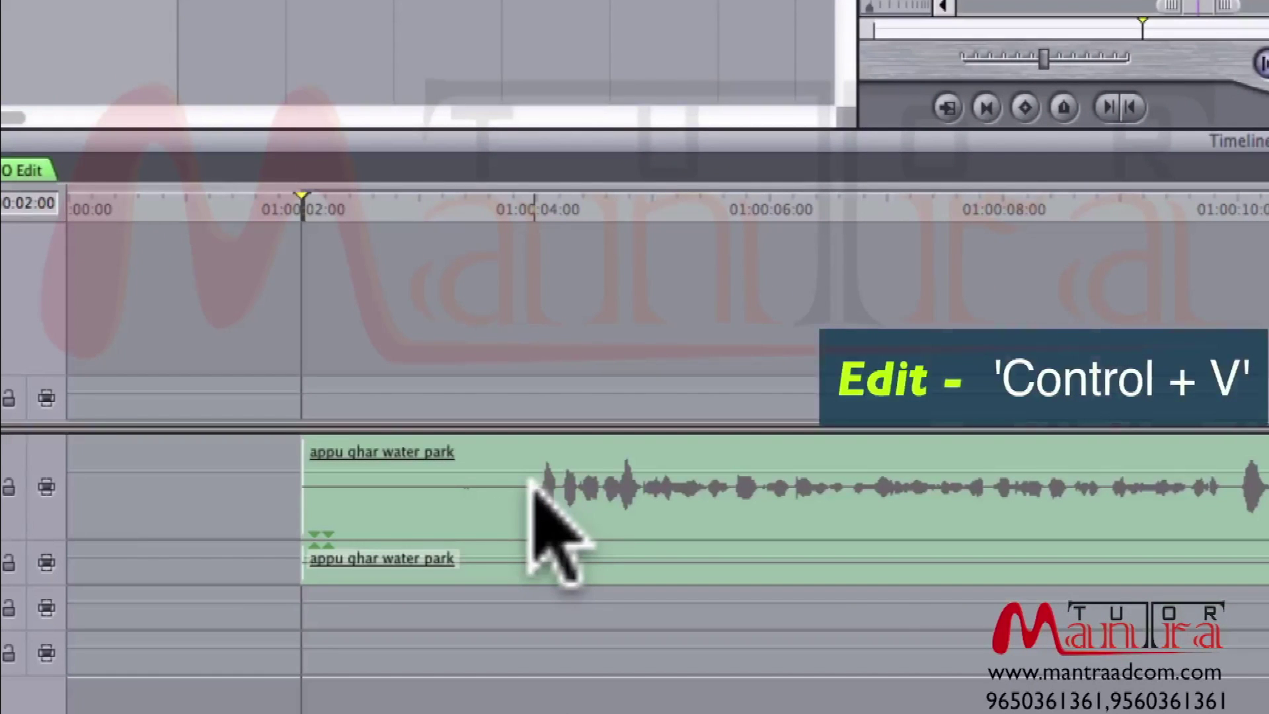
Step: Split the voice-over at 01:00:03:23, delete the silent opening piece, and play from the speech start
left_click(525, 194)
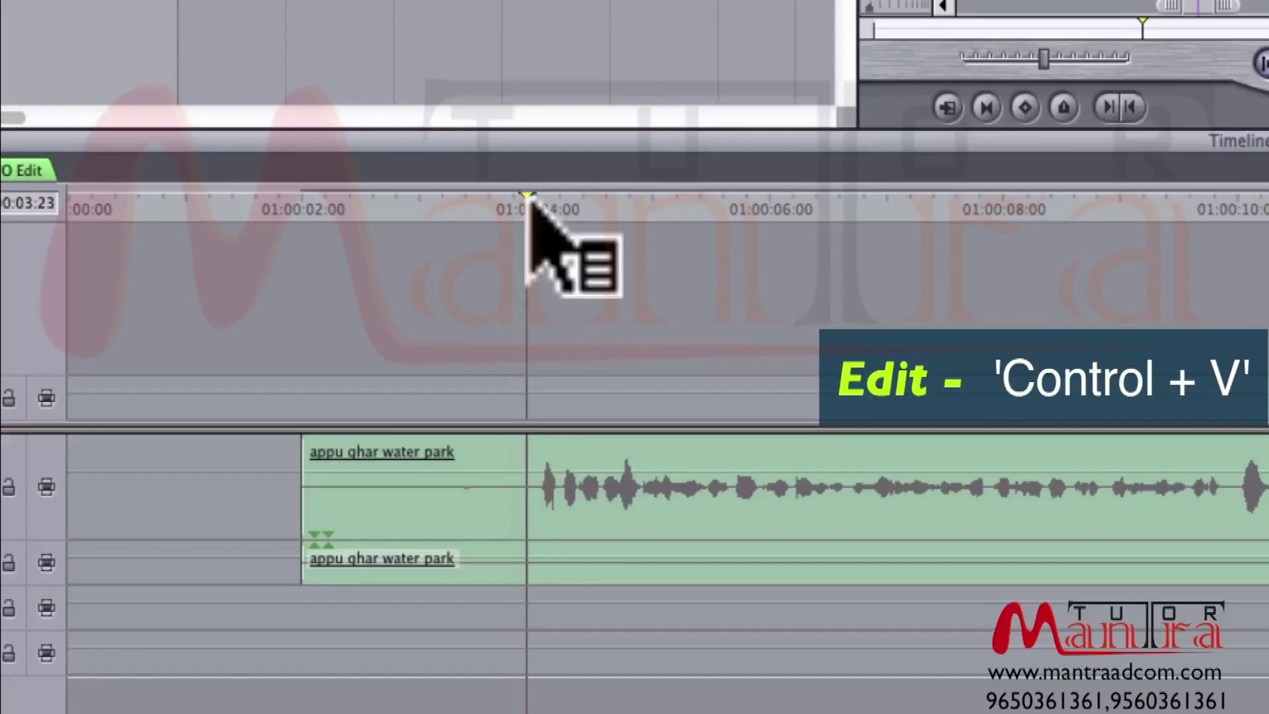
key("ctrl+v")
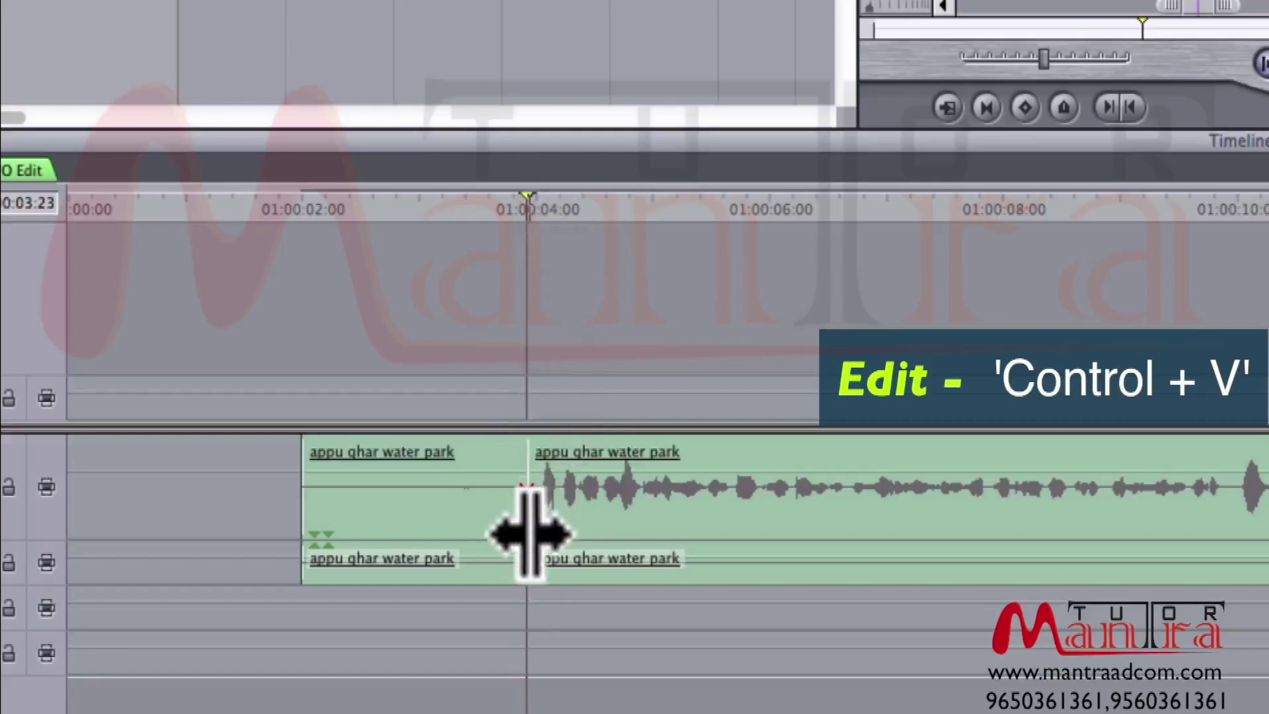
left_click(648, 206)
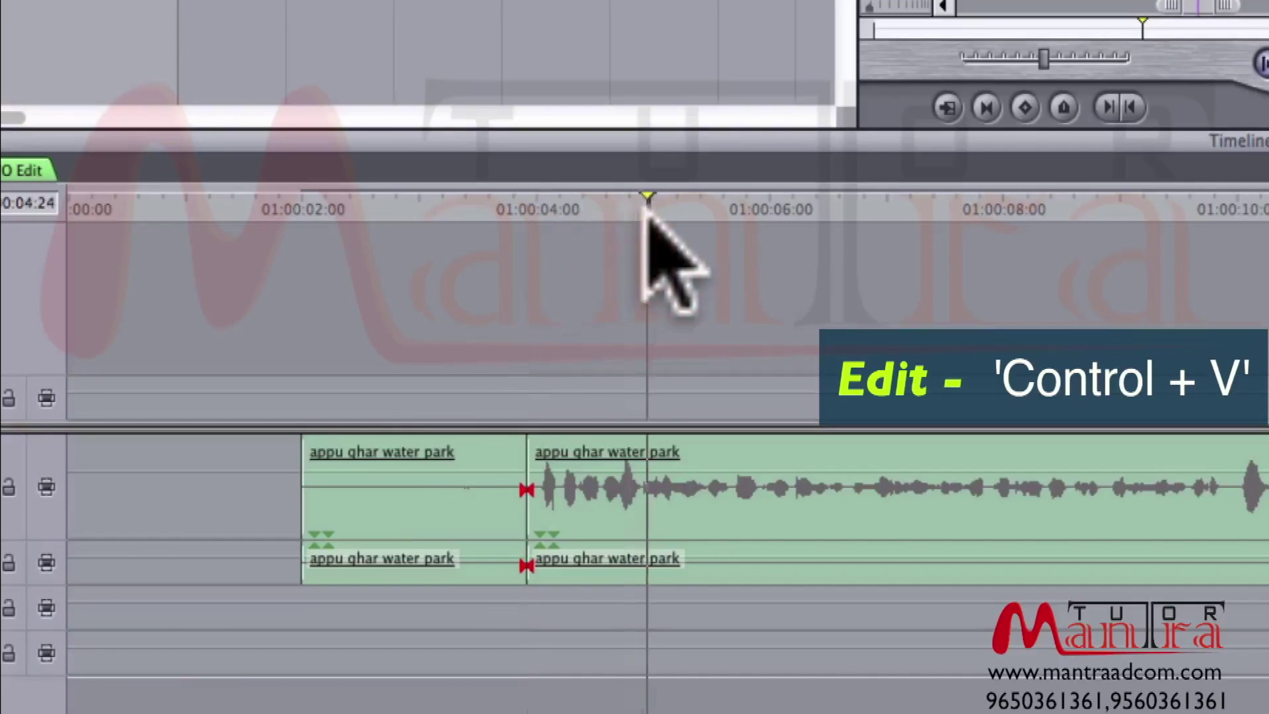
left_click_drag(497, 466, 447, 466)
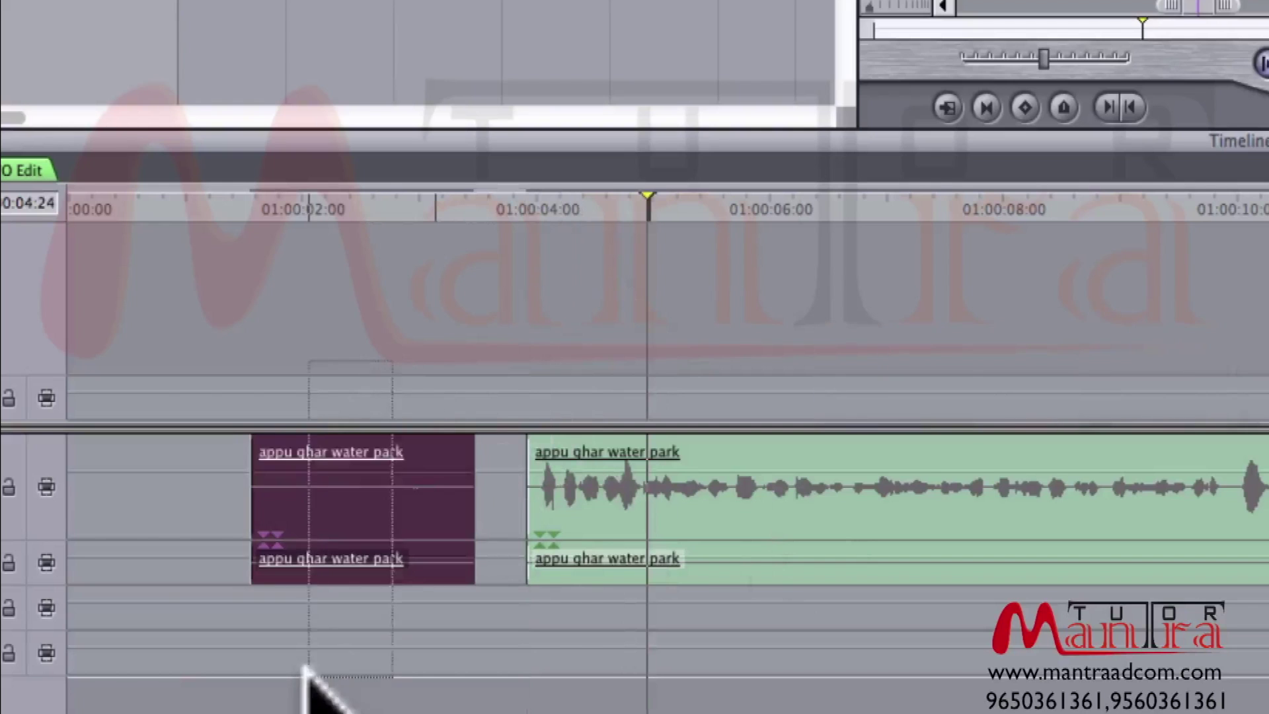
key("Delete")
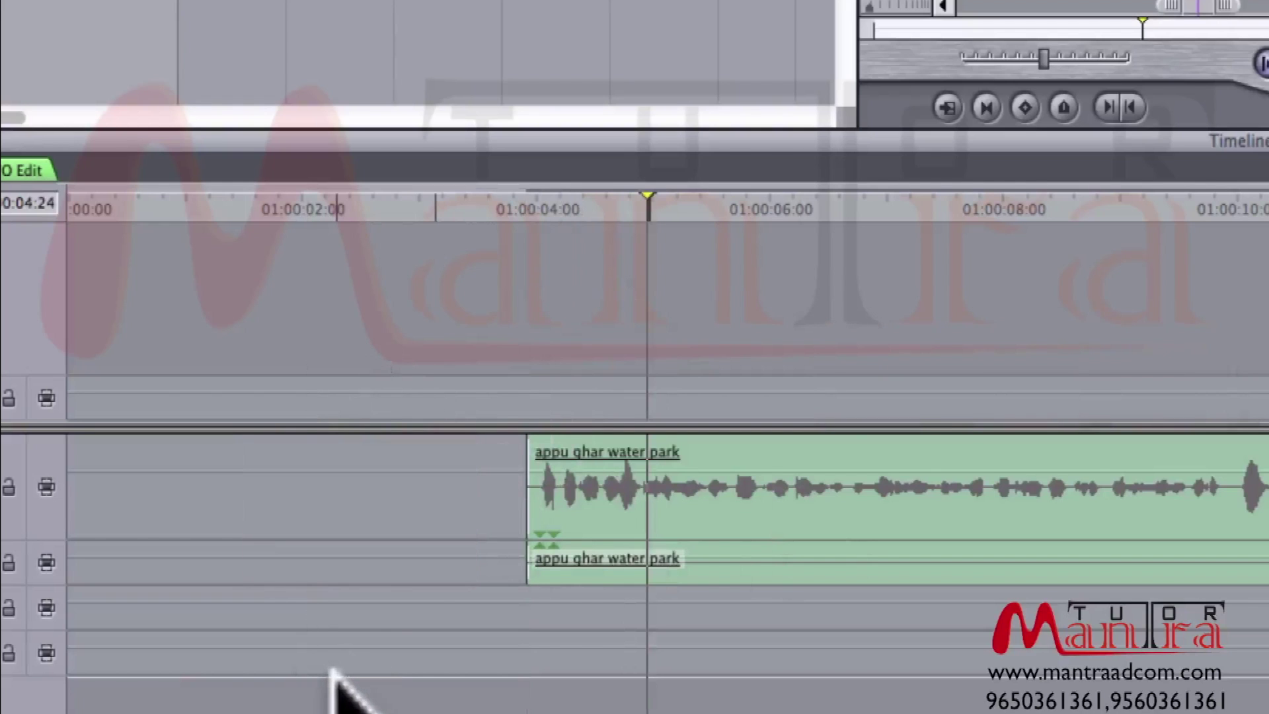
key("Up")
key("space")
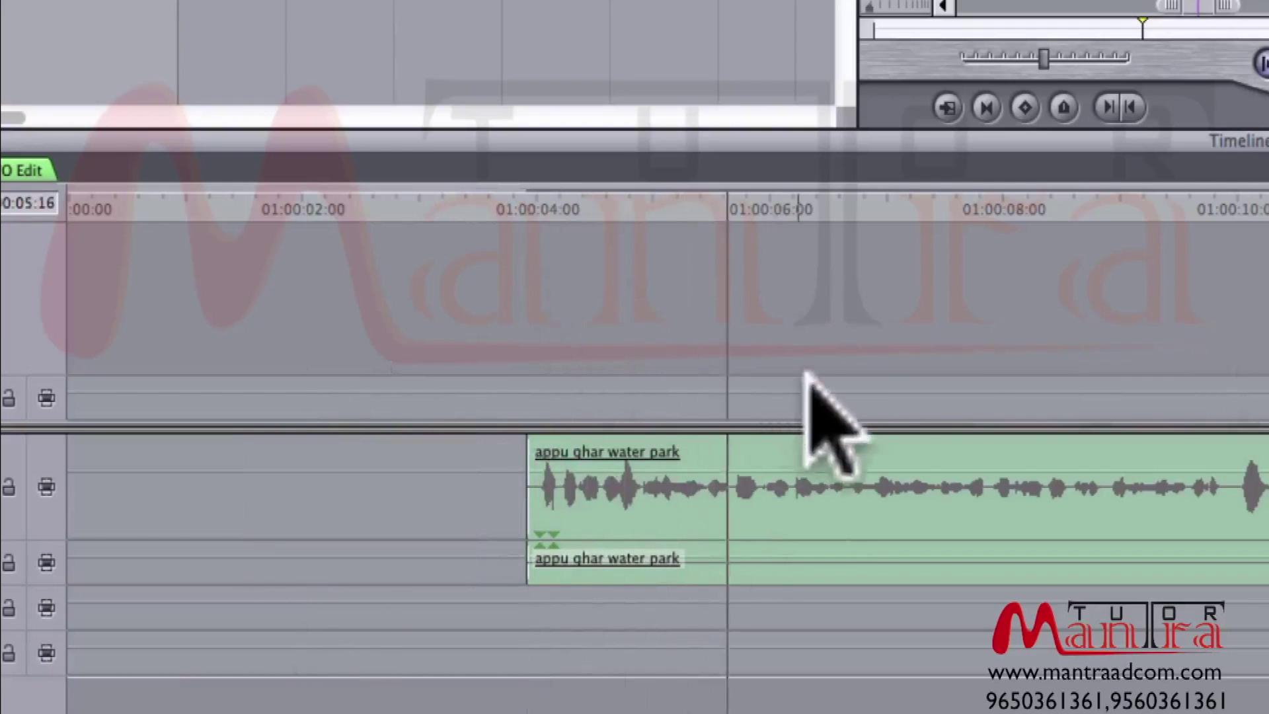
Step: Zoom out and scrub between 01:00:12 and 01:00:16 to locate the unwanted phrase's end
key("super+minus")
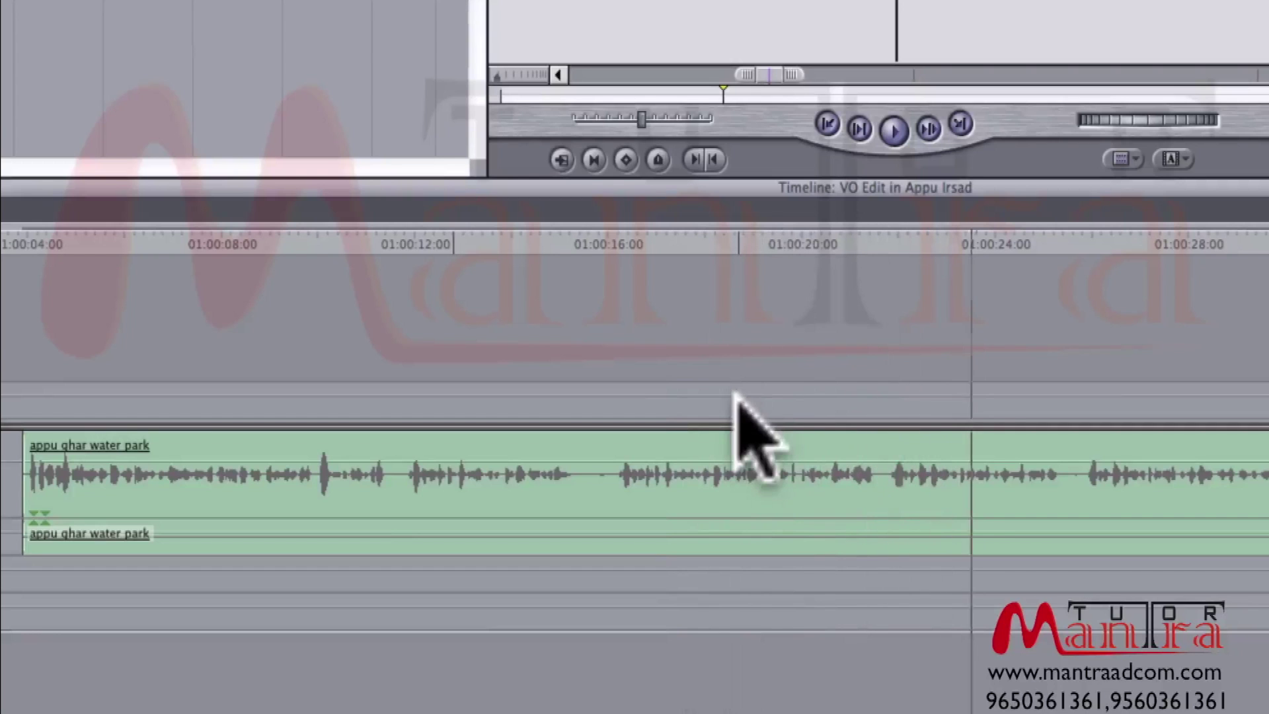
key("space")
left_click(388, 231)
left_click_drag(387, 228, 417, 239)
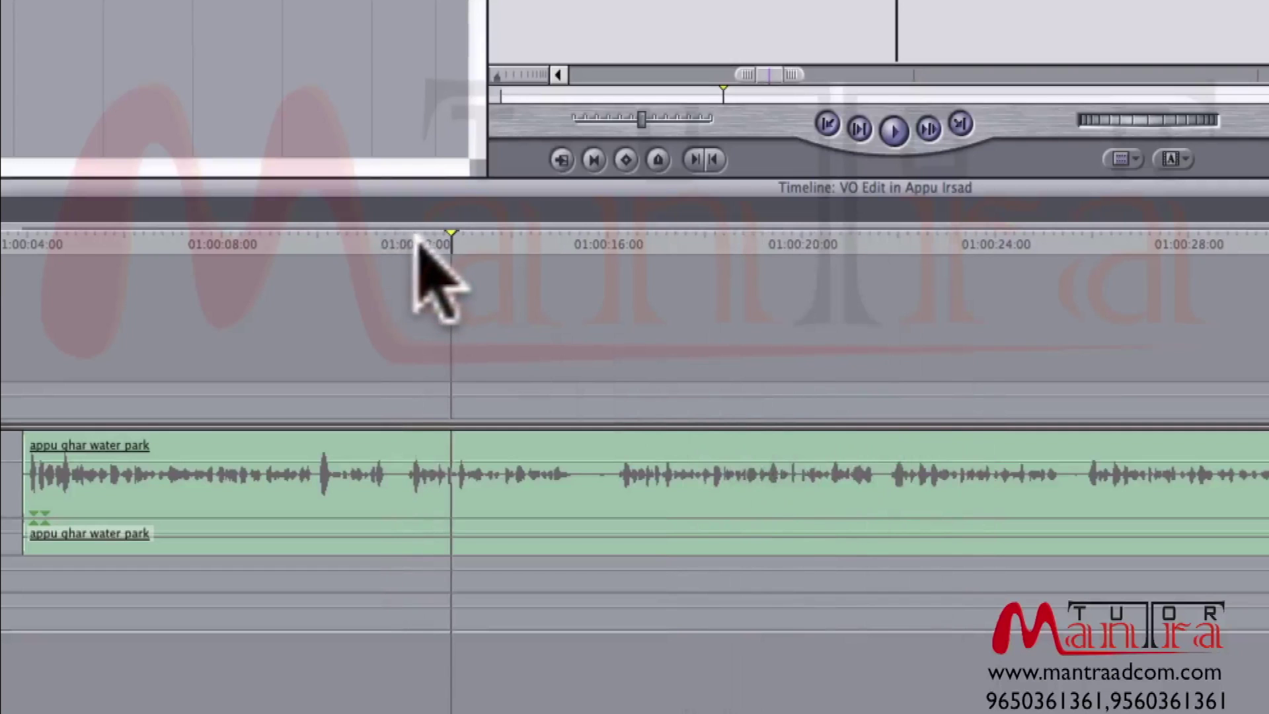
left_click(579, 240)
left_click_drag(506, 241, 579, 255)
left_click(576, 253)
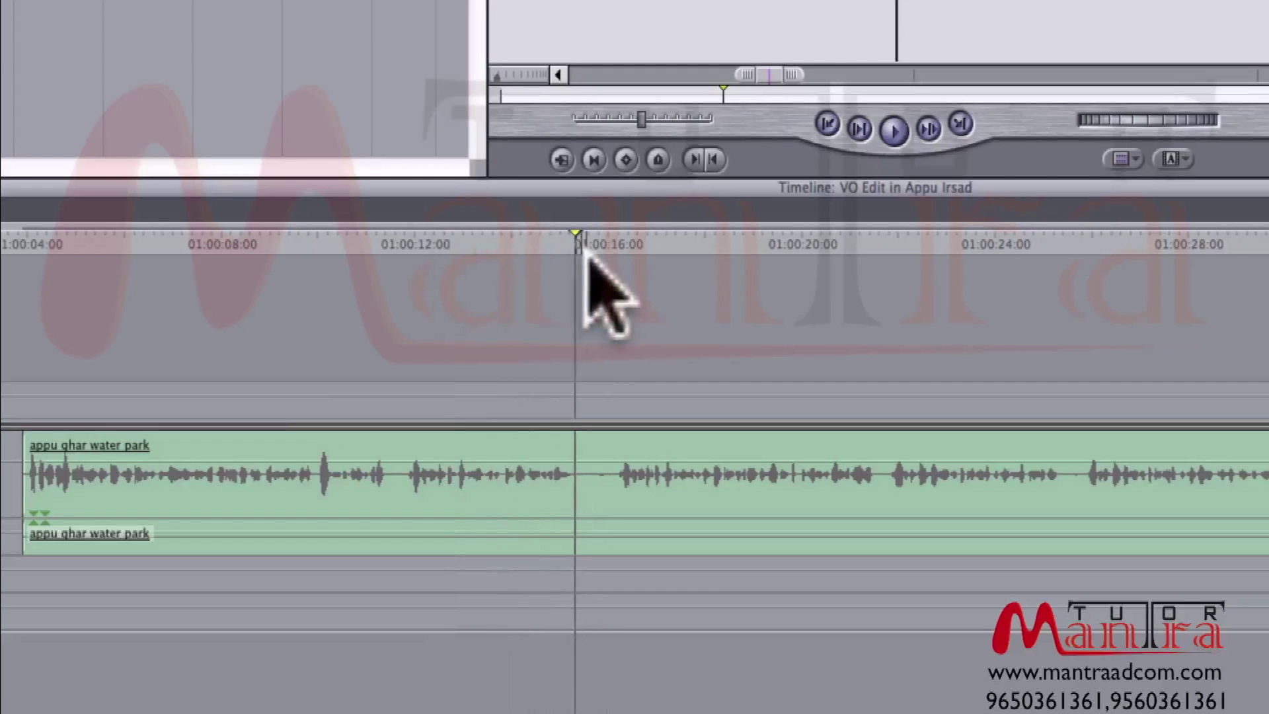
left_click_drag(573, 256, 611, 237)
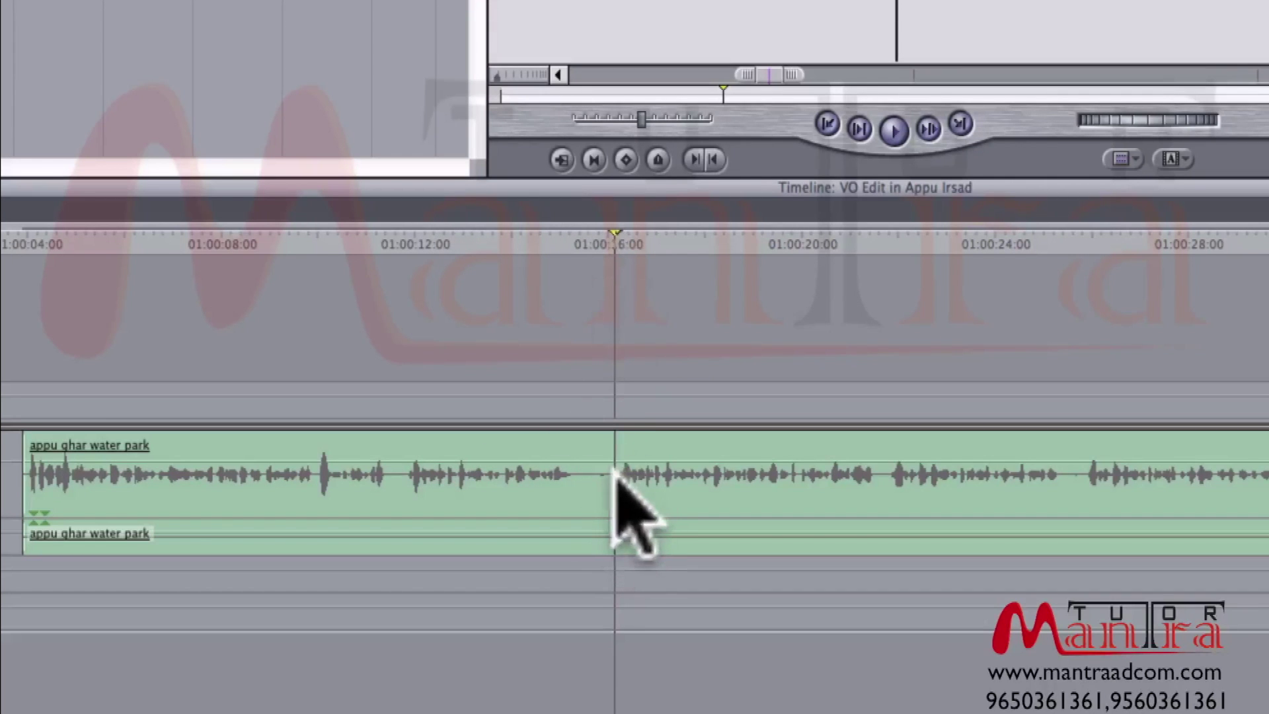
key("super+equal")
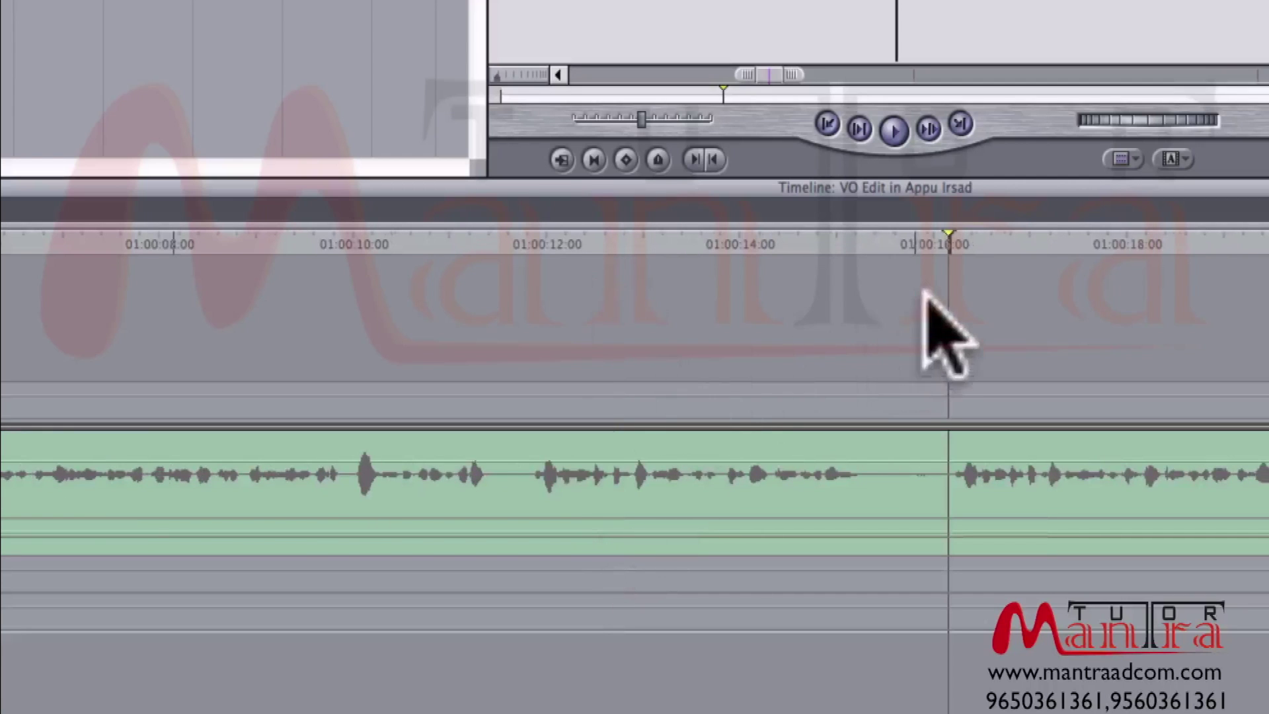
left_click(946, 237)
Step: Split the voice-over at 01:00:16 and 01:00:12, delete the middle piece, then undo the deletion
key("ctrl+v")
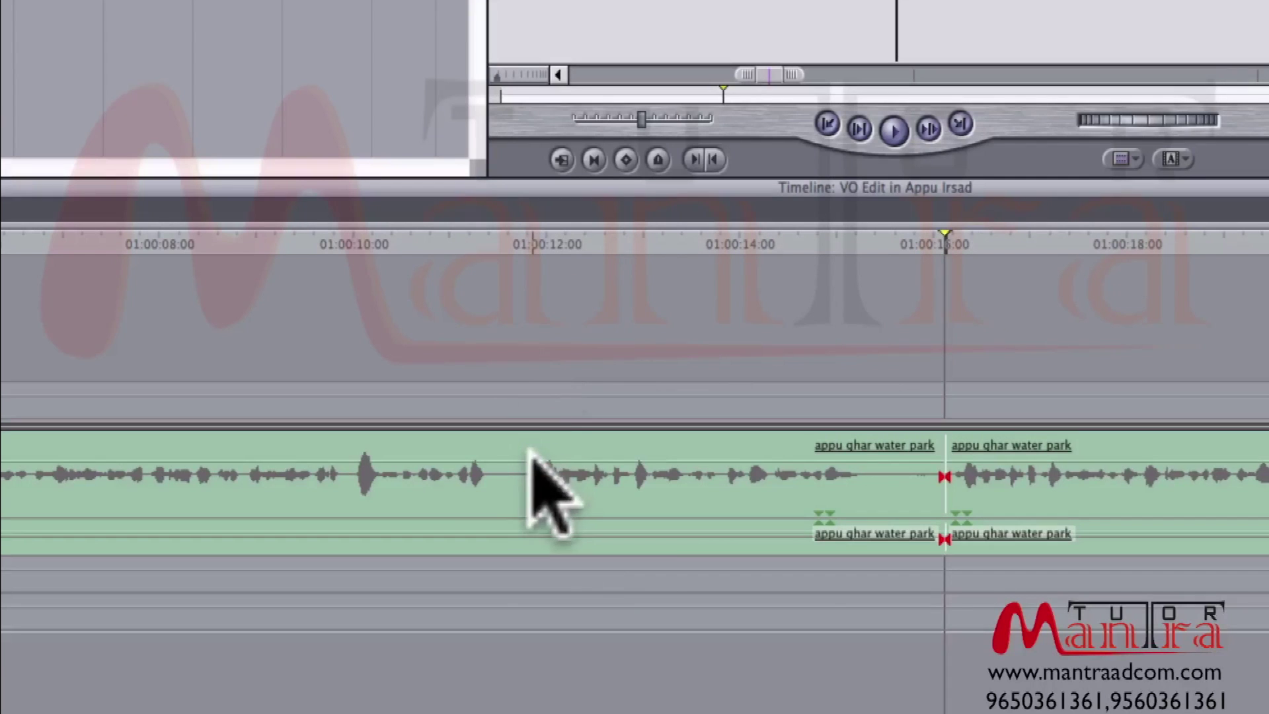
left_click(515, 235)
key("ctrl+v")
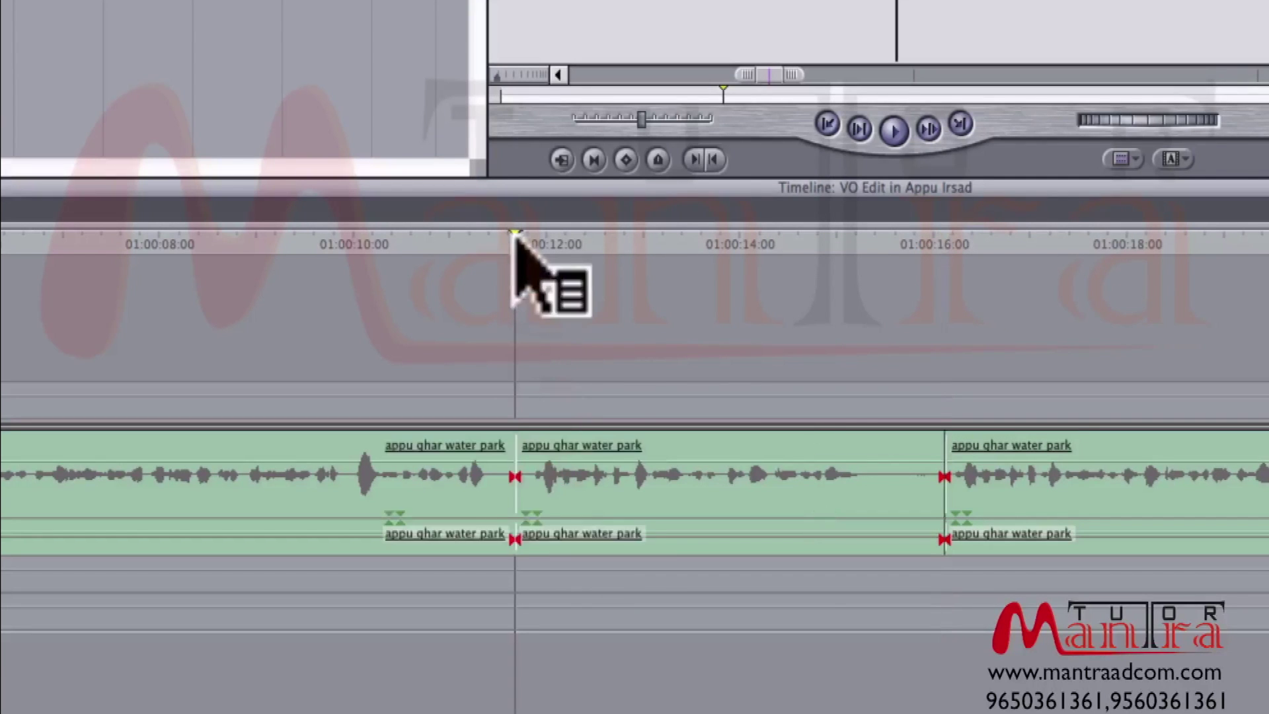
left_click(780, 496)
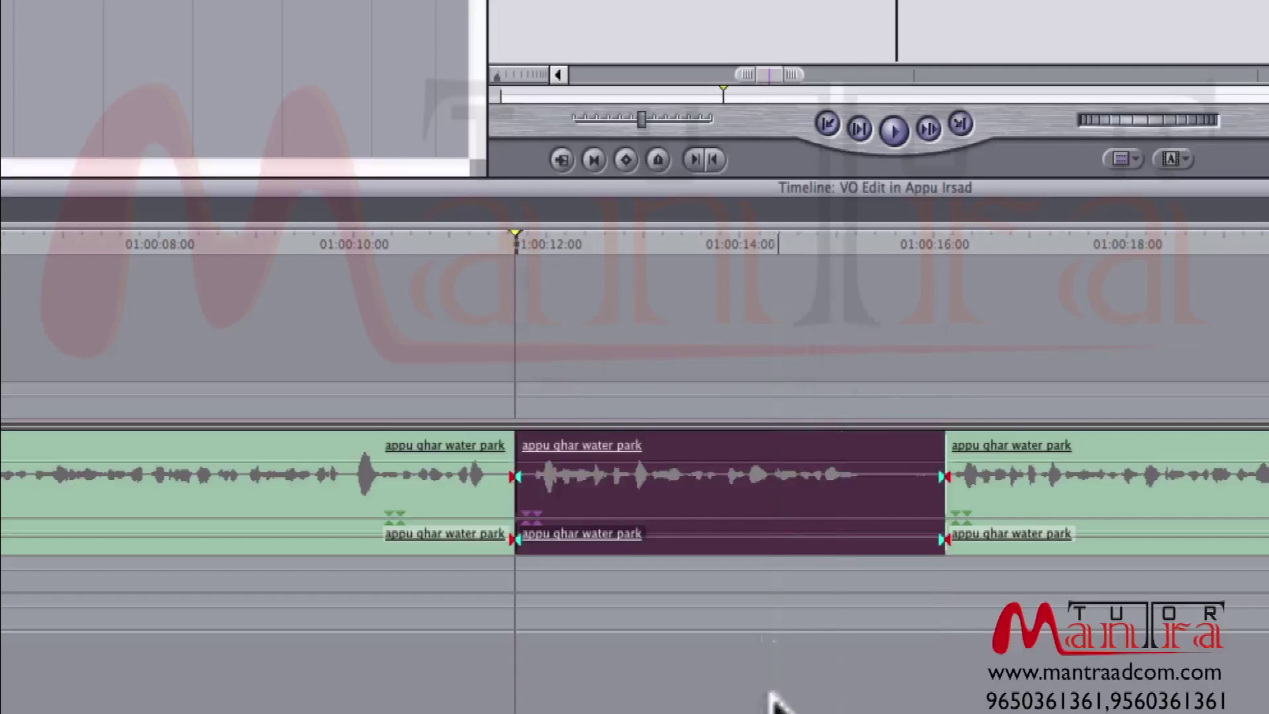
key("Delete")
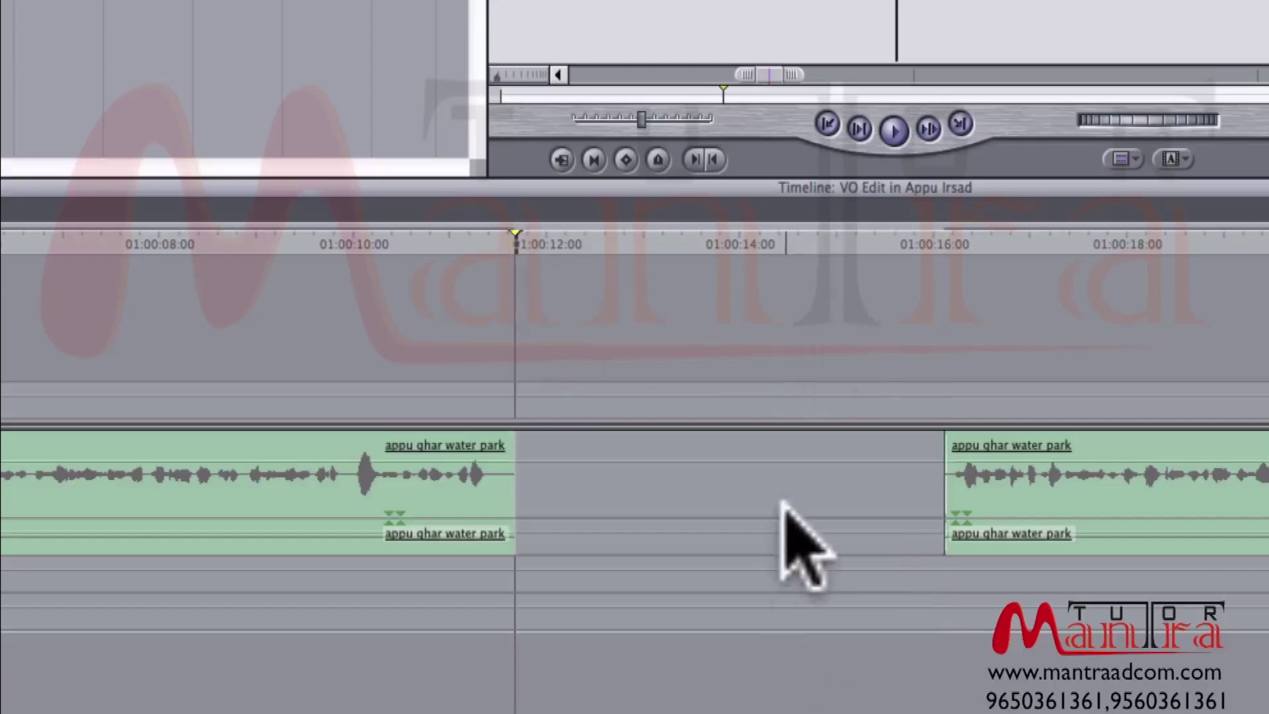
key("ctrl+z")
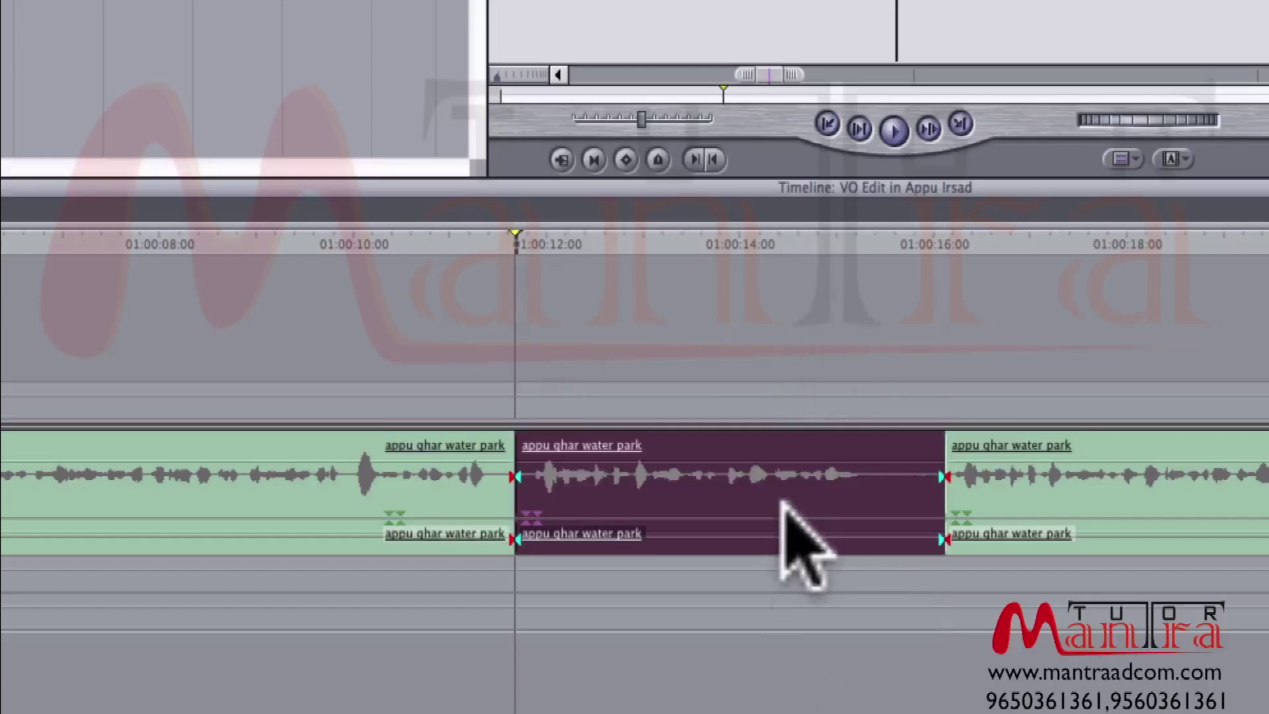
key("Delete")
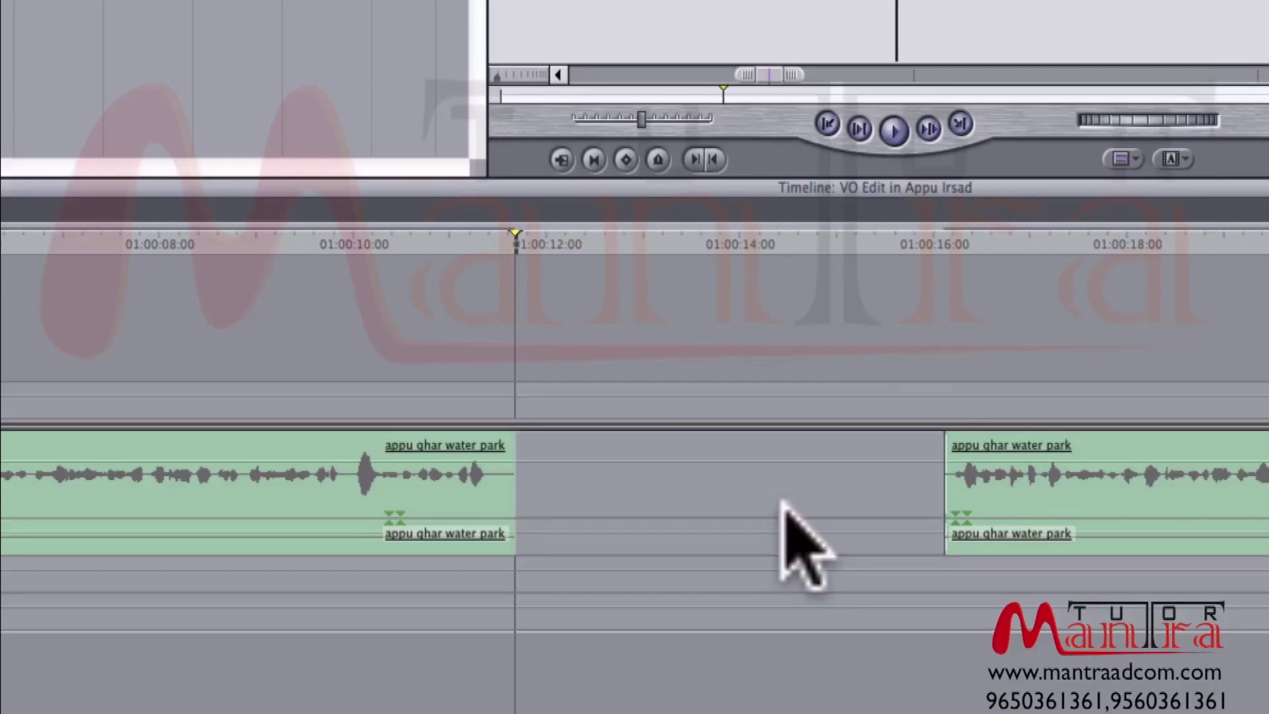
key("ctrl+z")
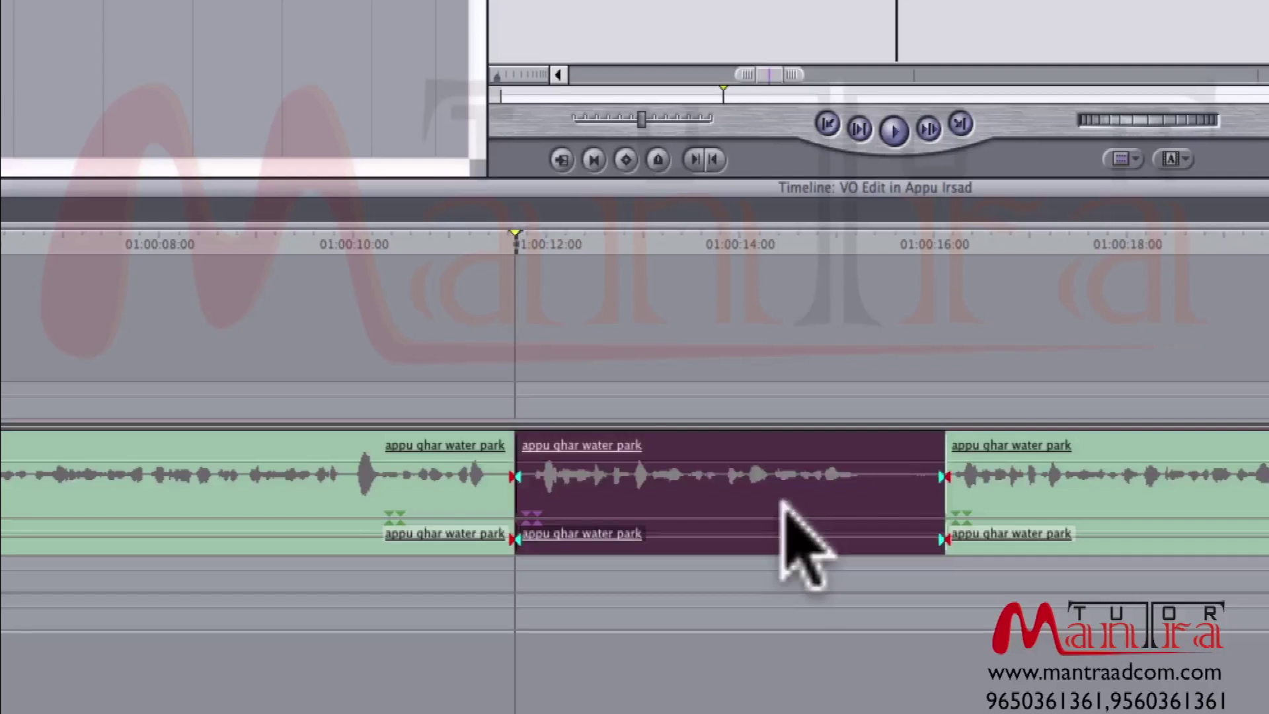
key("Delete")
key("ctrl+g")
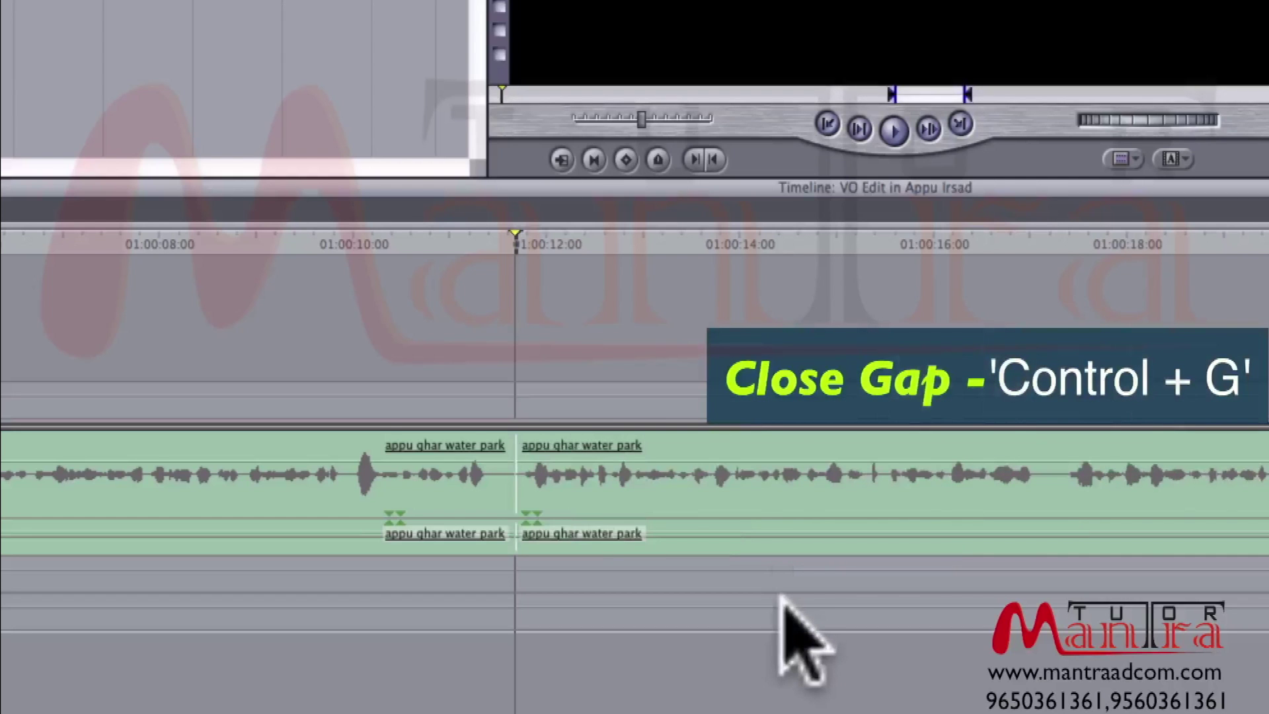
key("ctrl+z")
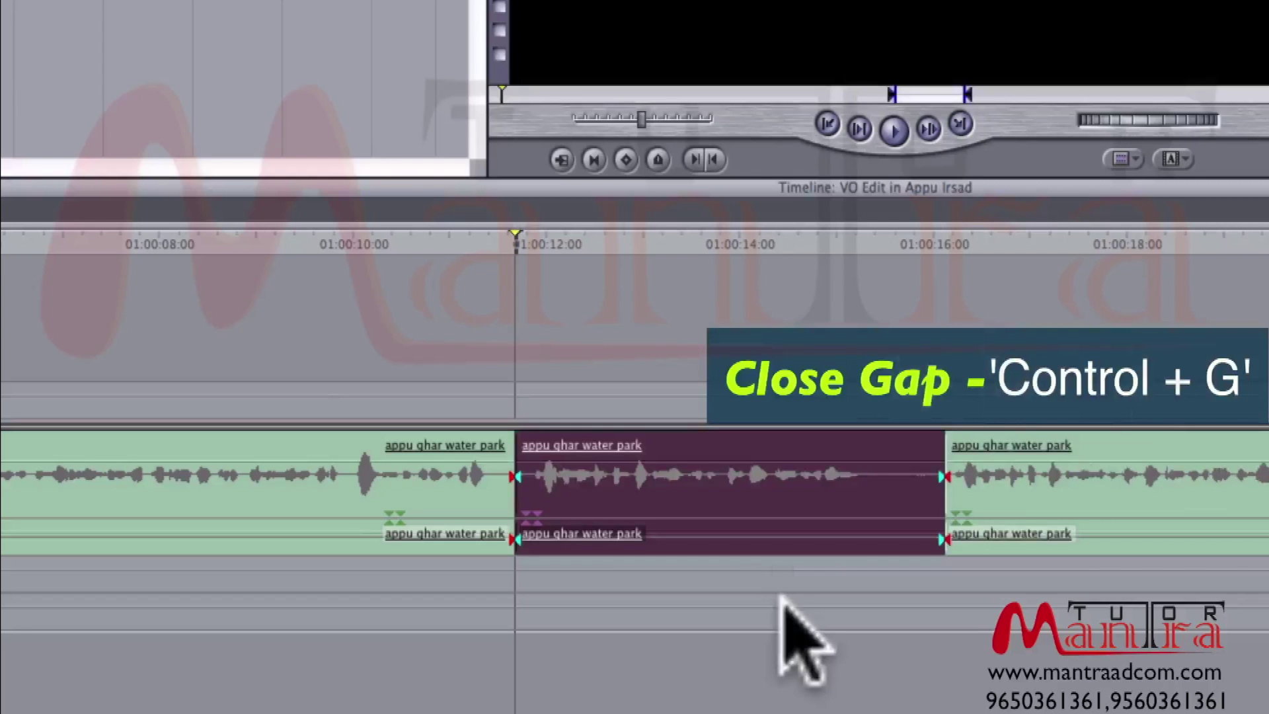
key("Delete")
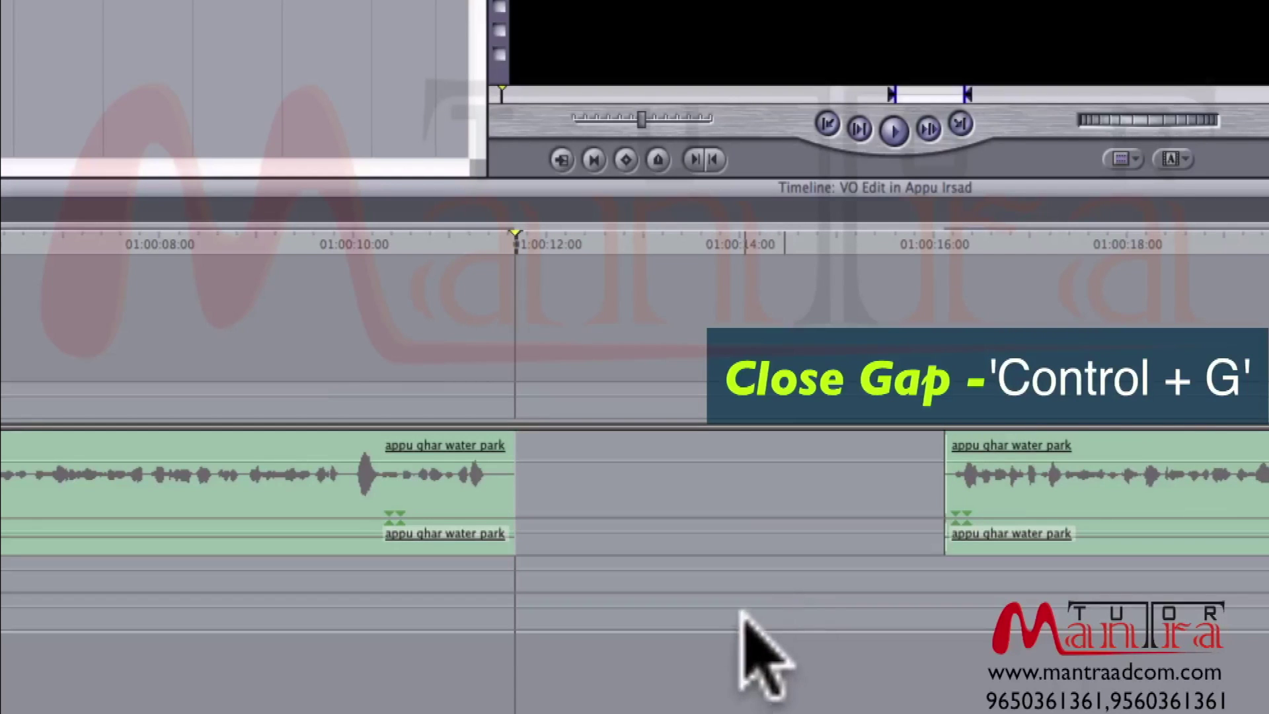
right_click(629, 458)
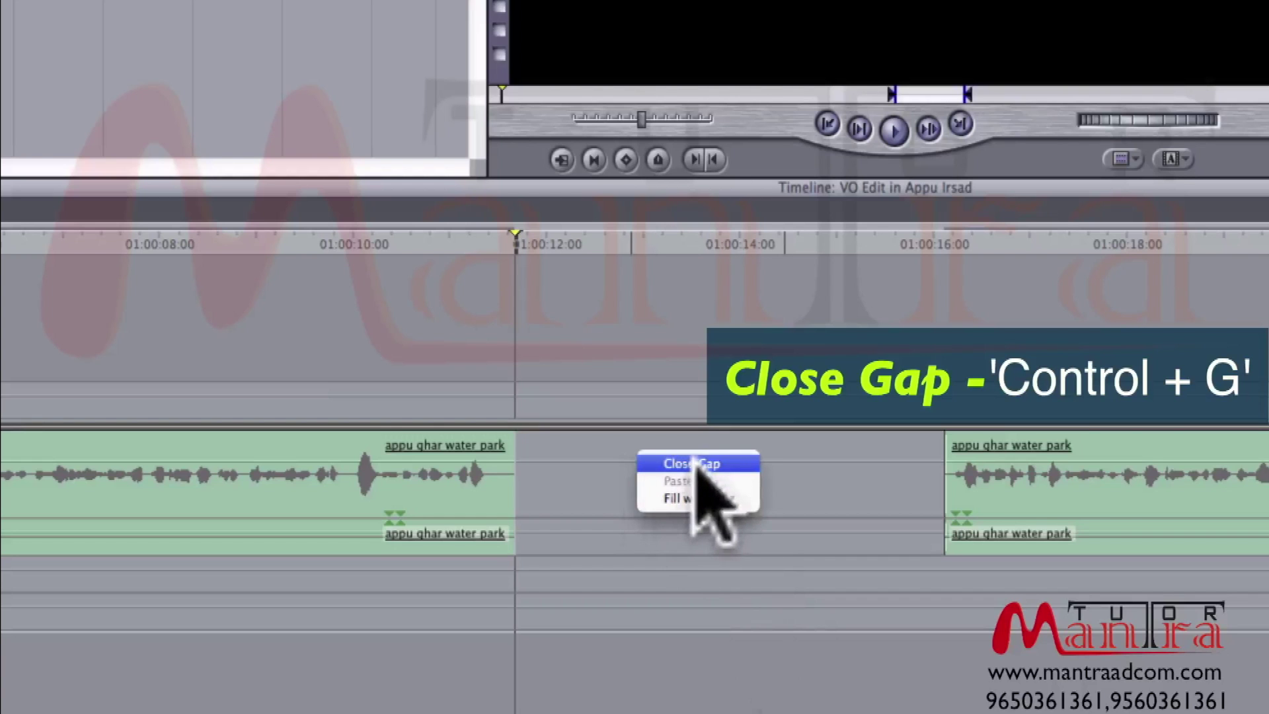
left_click(645, 463)
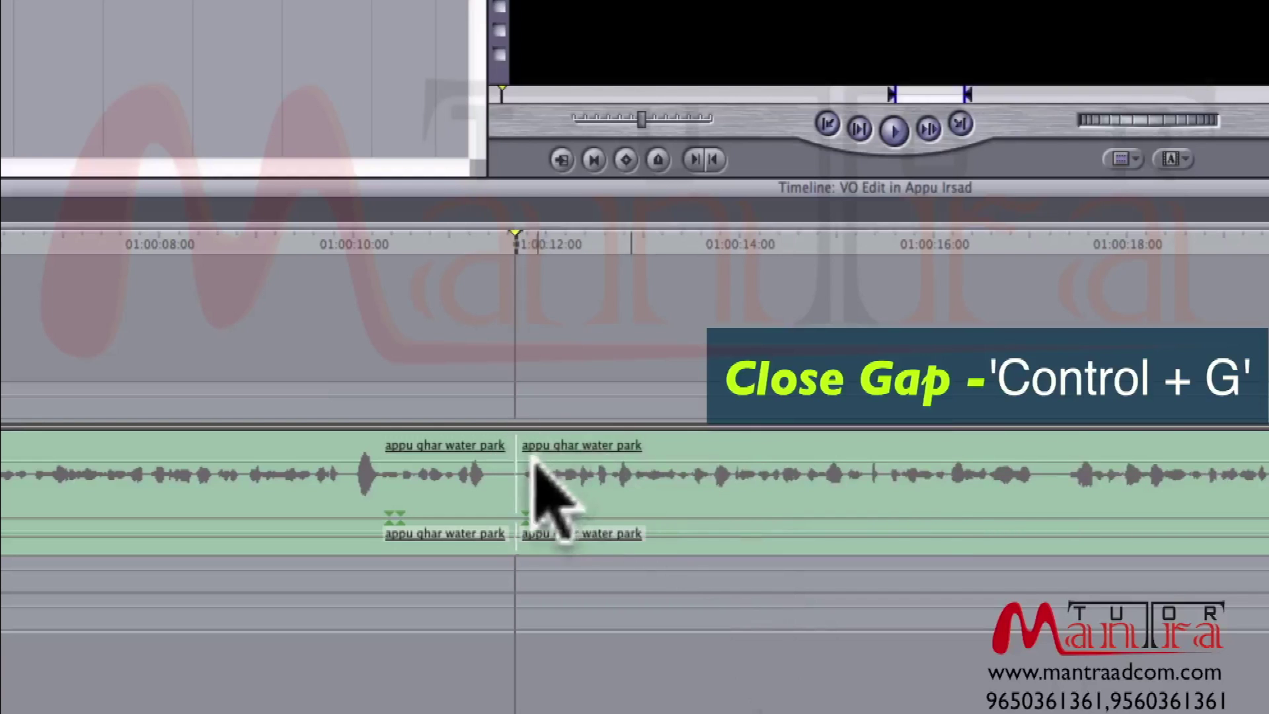
key("ctrl+z")
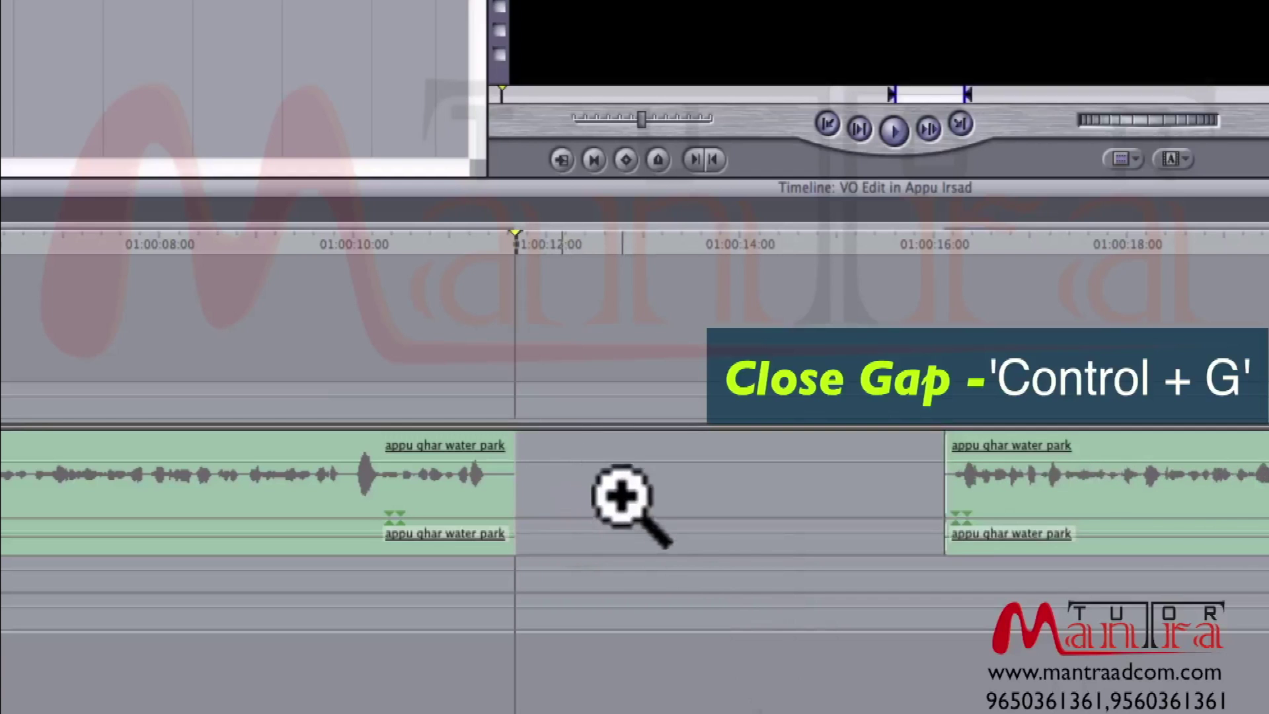
key("ctrl+g")
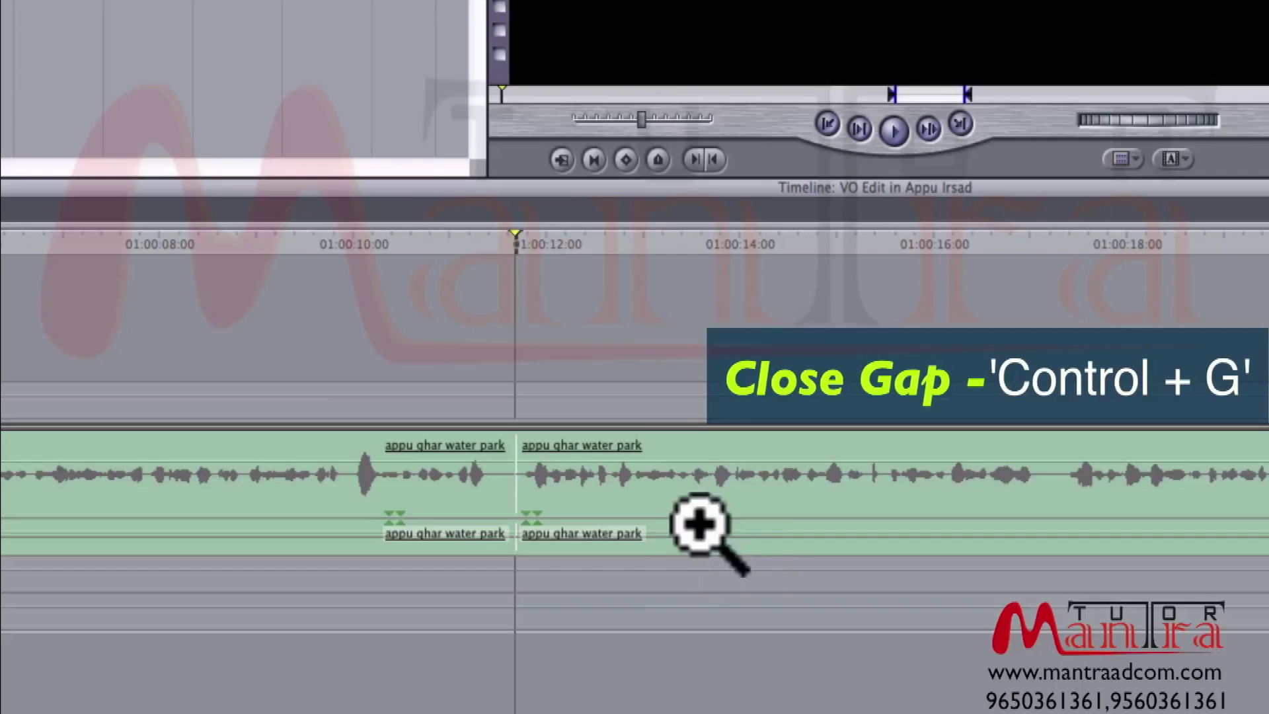
key("ctrl+z")
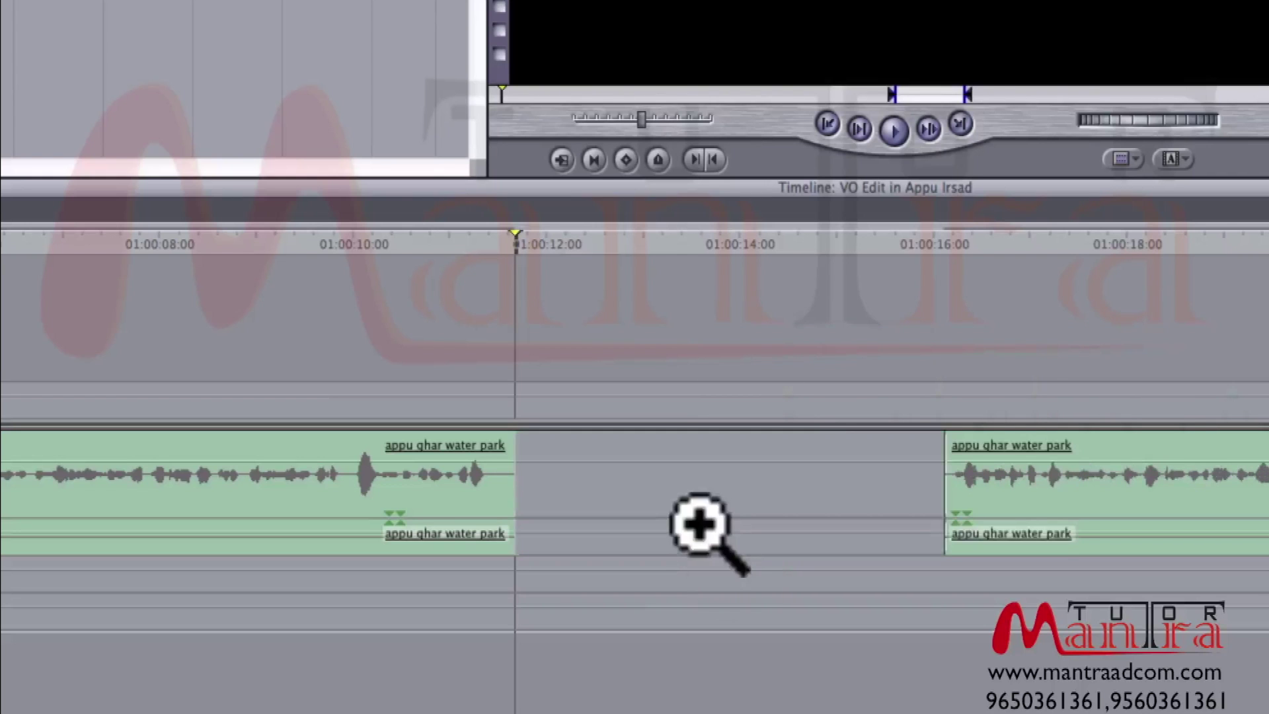
key("ctrl+z")
key("a")
Step: Reselect the 01:00:12–01:00:16 section, ripple delete it with Shift+Delete, and zoom out
left_click(740, 363)
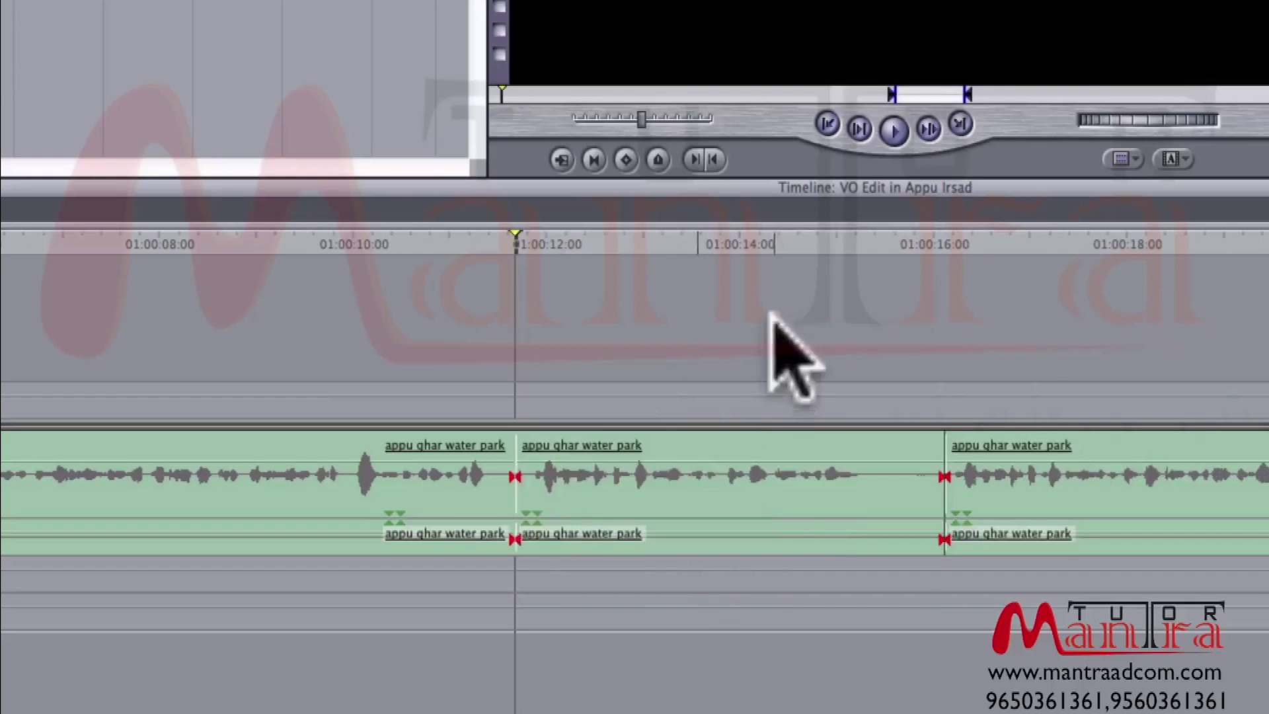
left_click(760, 496)
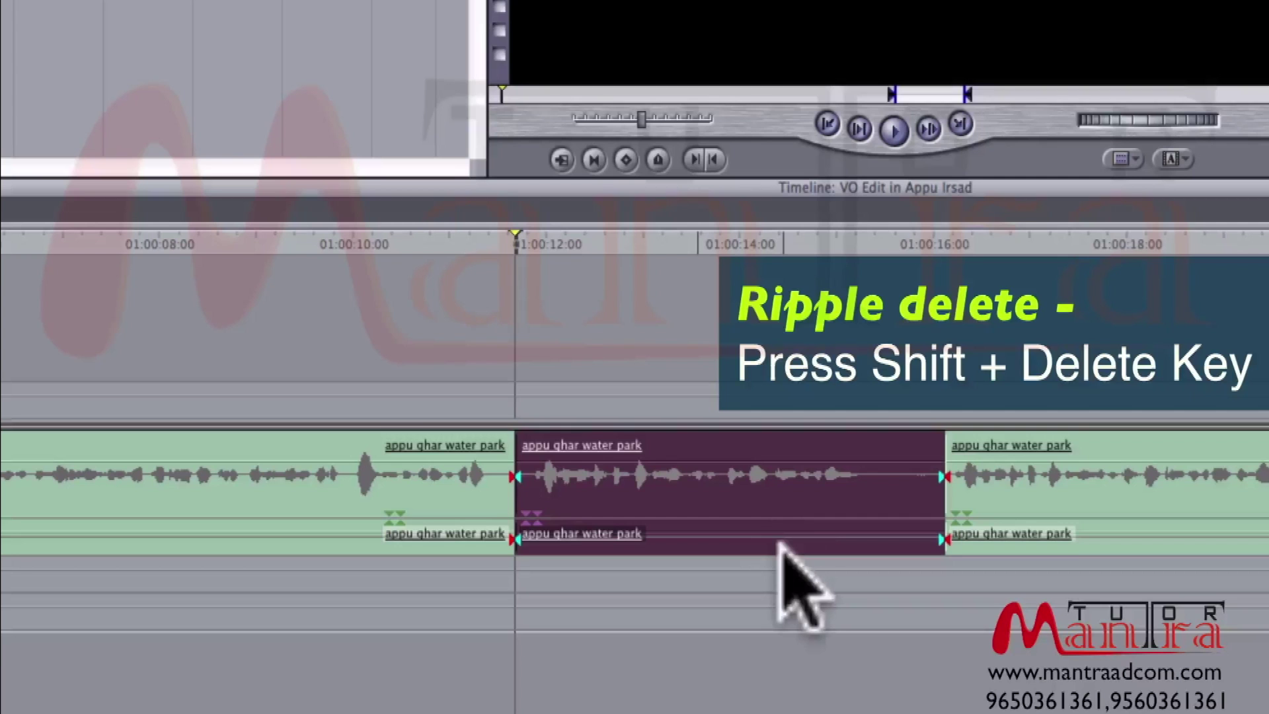
key("shift+Delete")
key("super+minus")
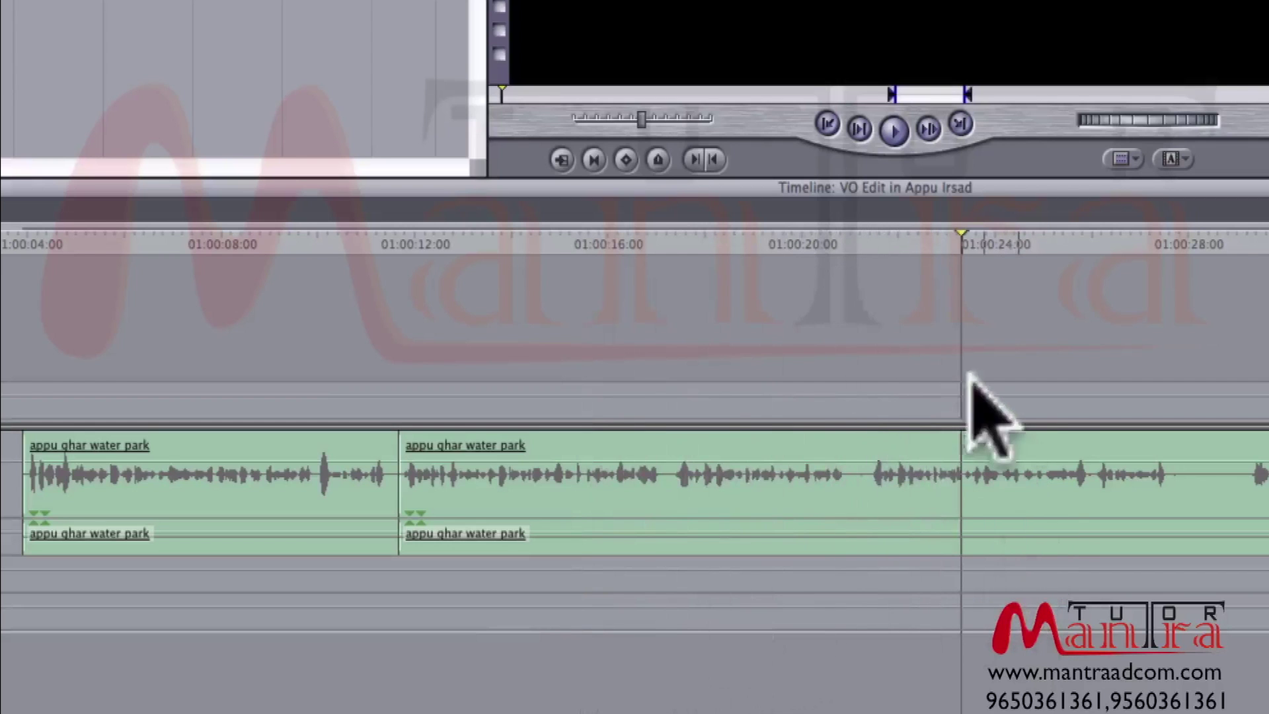
Step: Split the voice-over near 01:00:17 and 01:00:21 and delete the piece between them
left_click(872, 238)
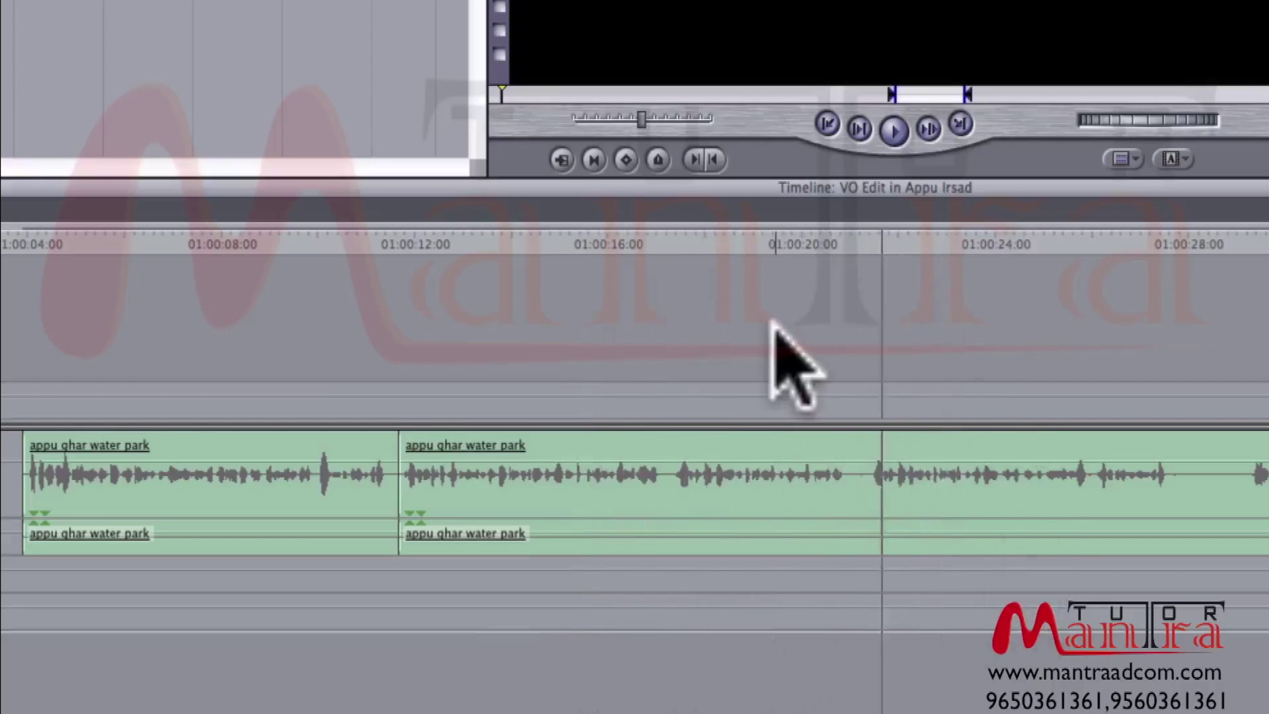
left_click(667, 234)
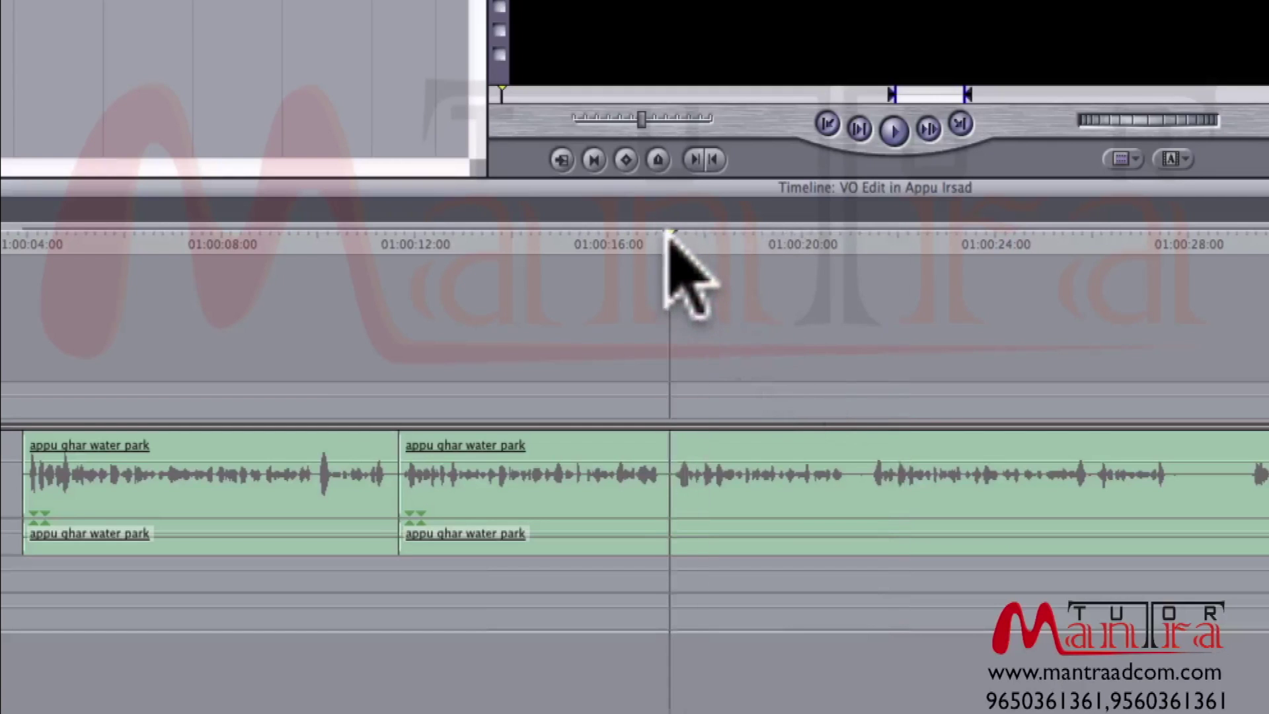
key("ctrl+v")
left_click(859, 233)
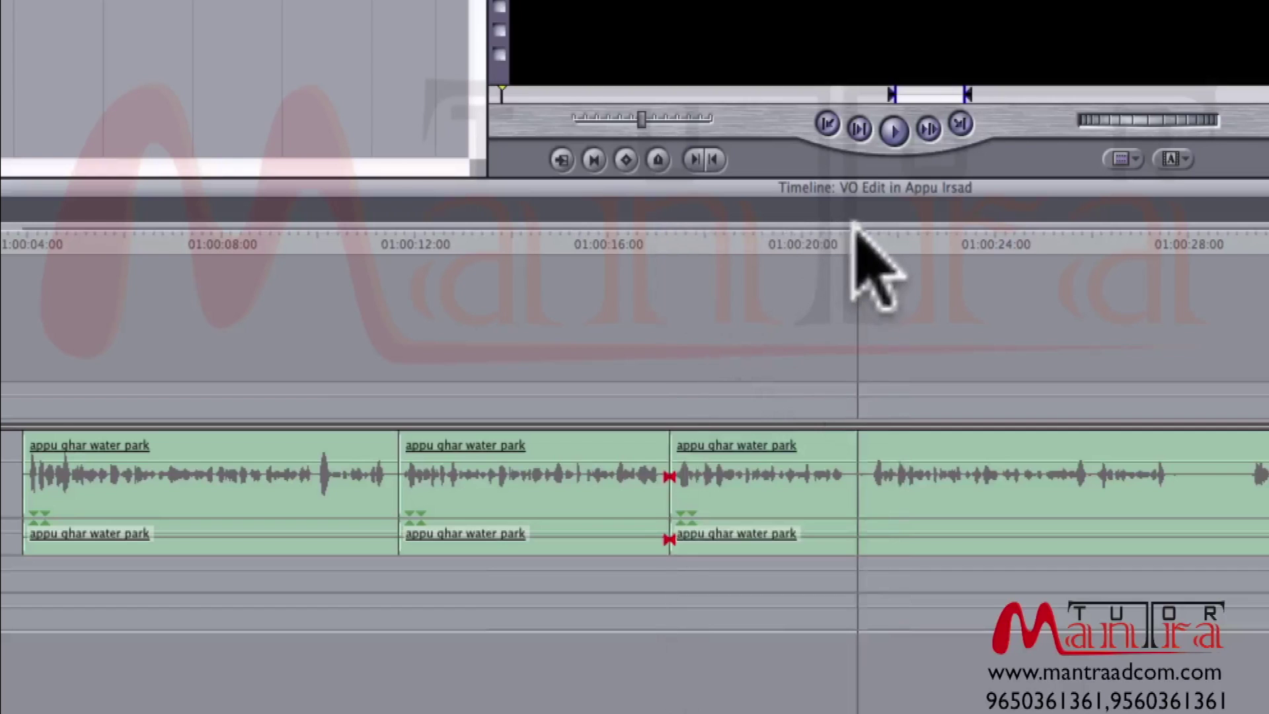
key("ctrl+v")
left_click_drag(825, 326, 770, 582)
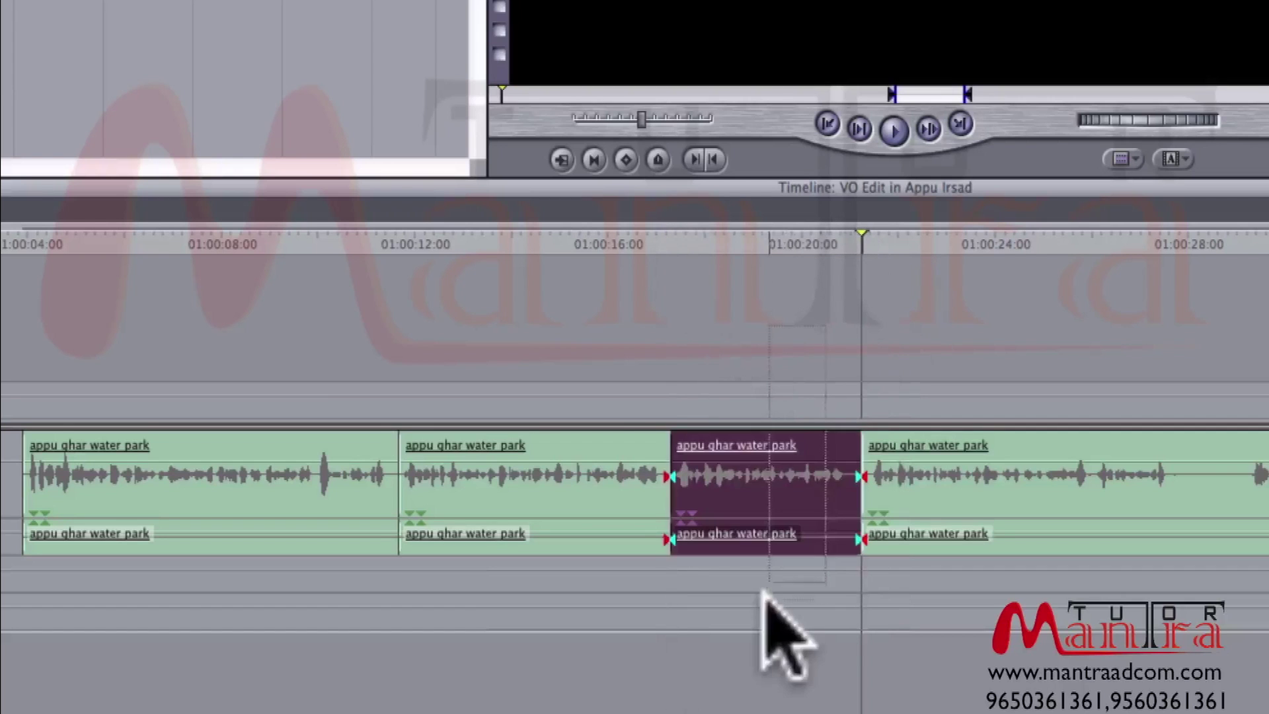
key("Delete")
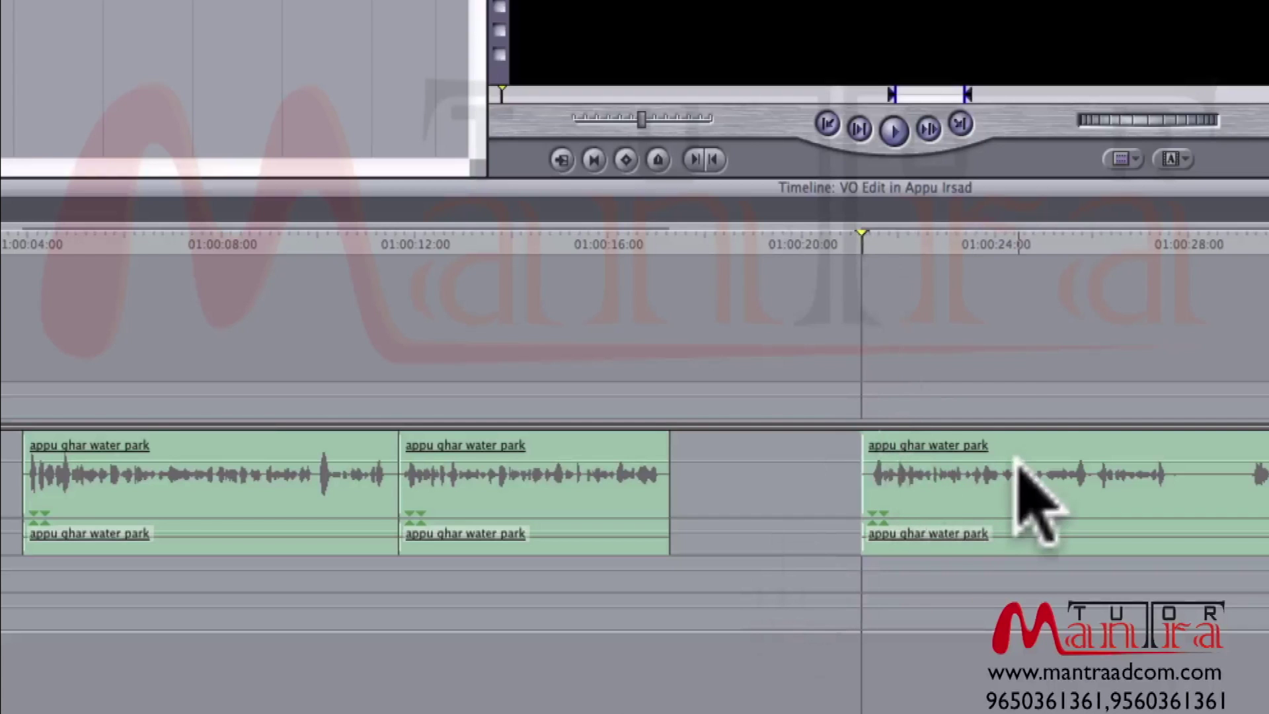
Step: Close the gap left by the deletion with Ctrl+G and play back the tightened voice-over
left_click_drag(864, 242, 669, 243)
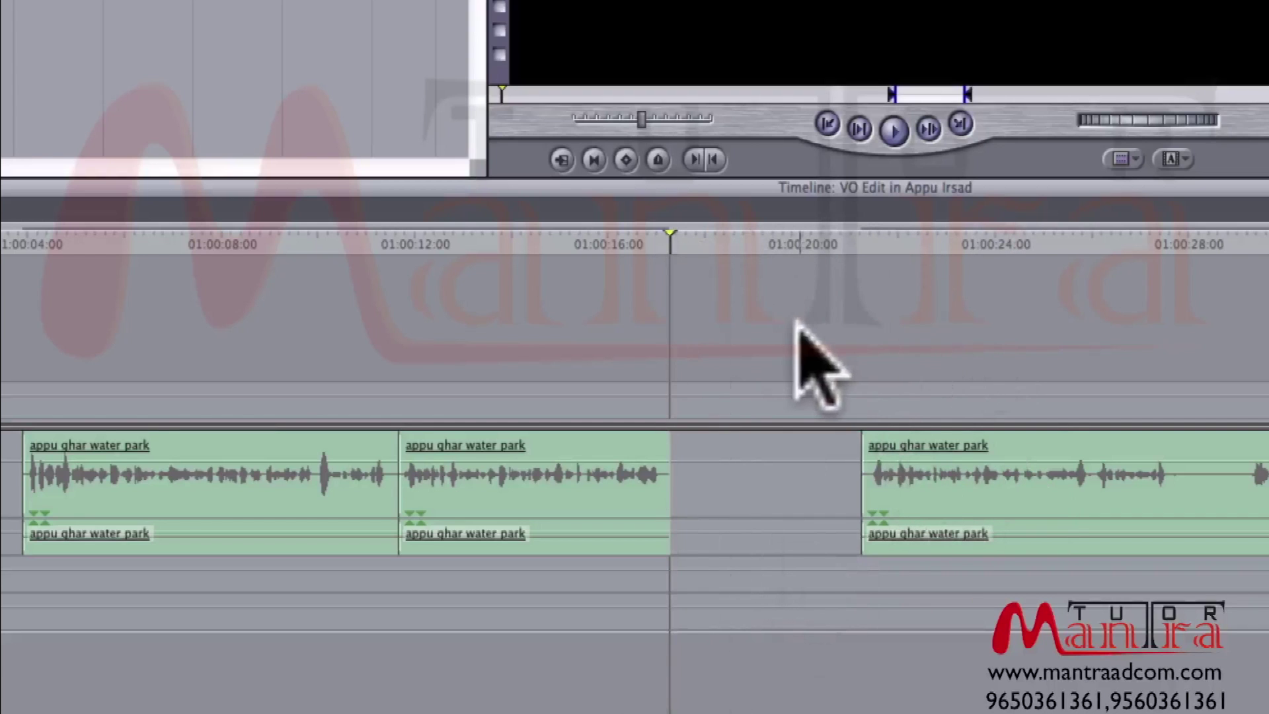
key("ctrl+g")
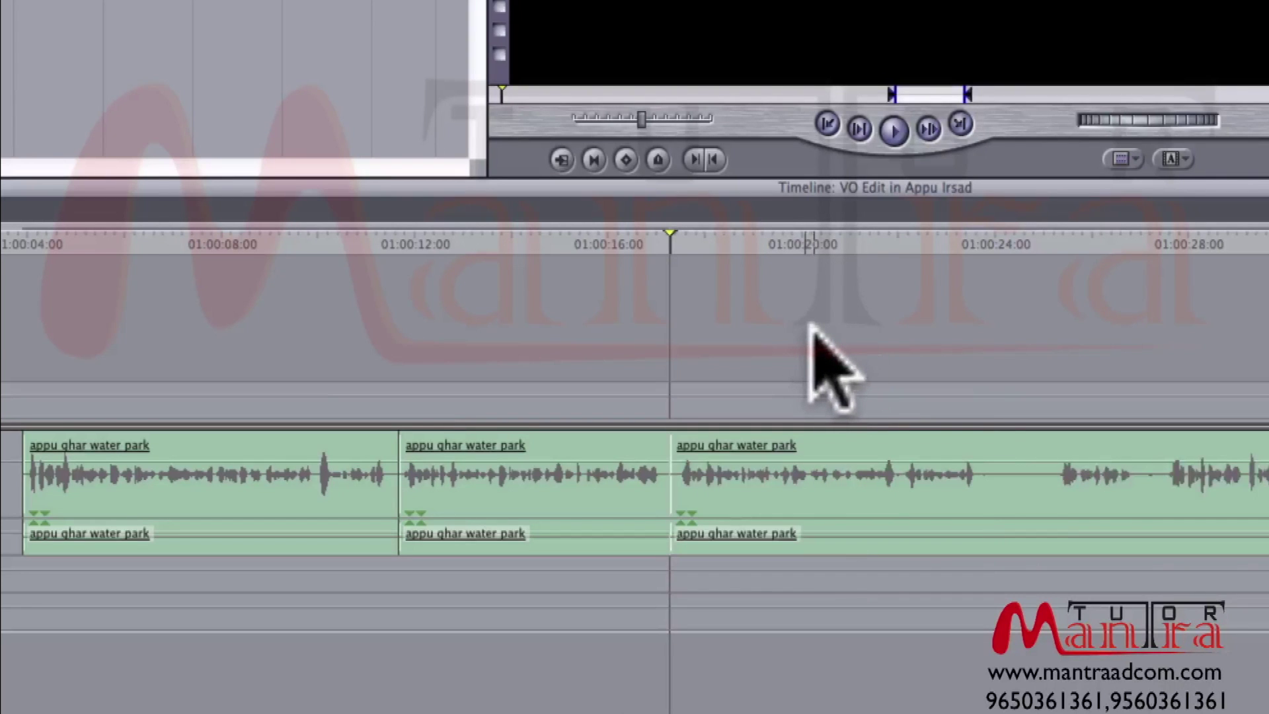
key("space")
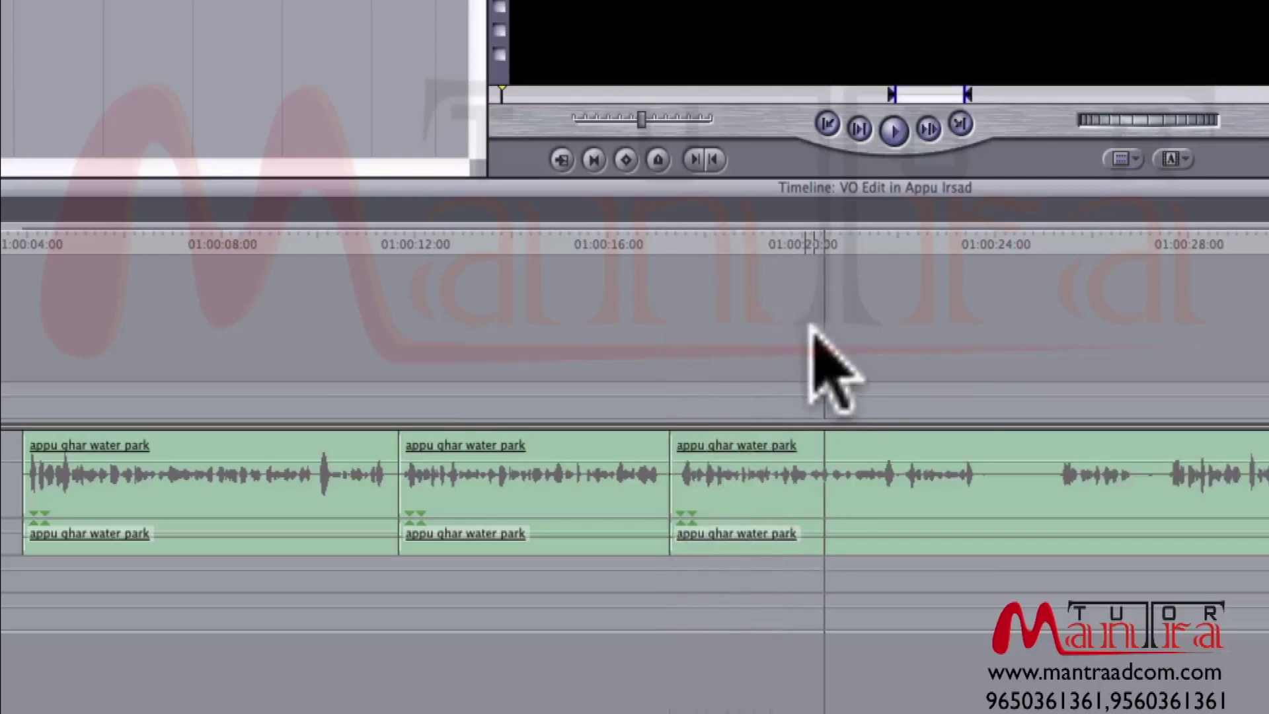
key("space")
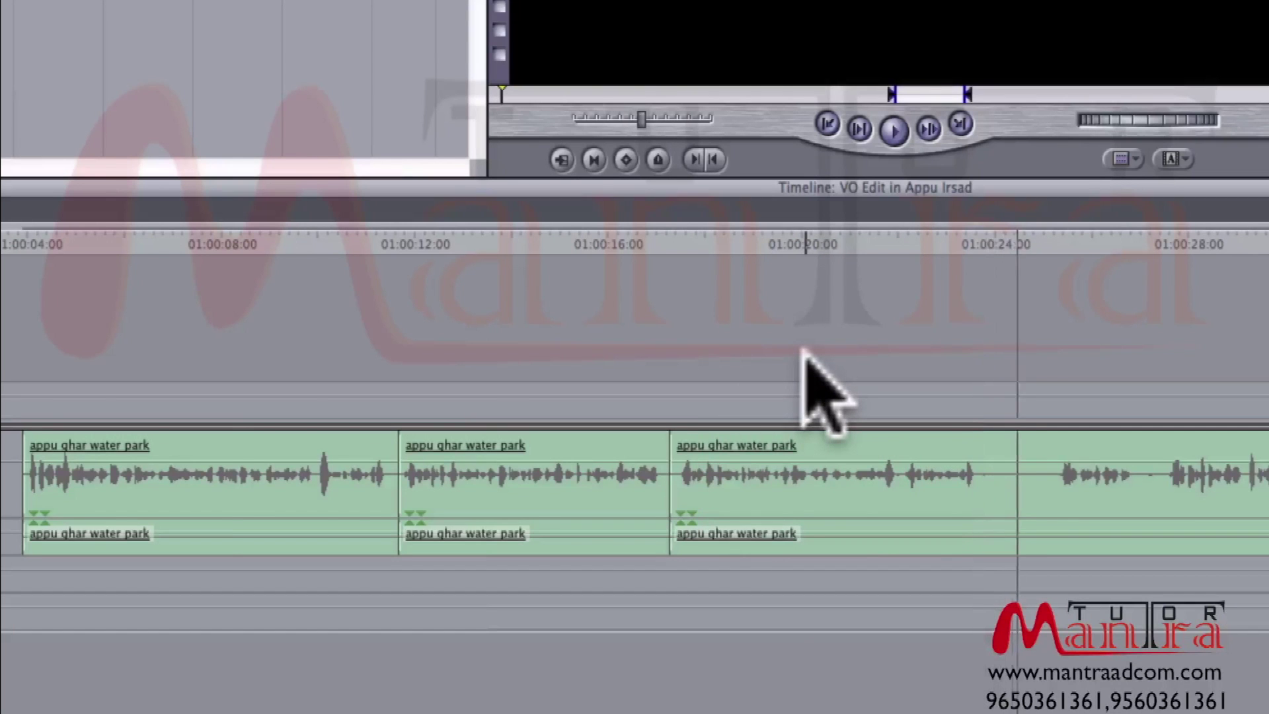
Step: Zoom in and play around 01:00:23 to locate the start of the unwanted piece
key("super+equal")
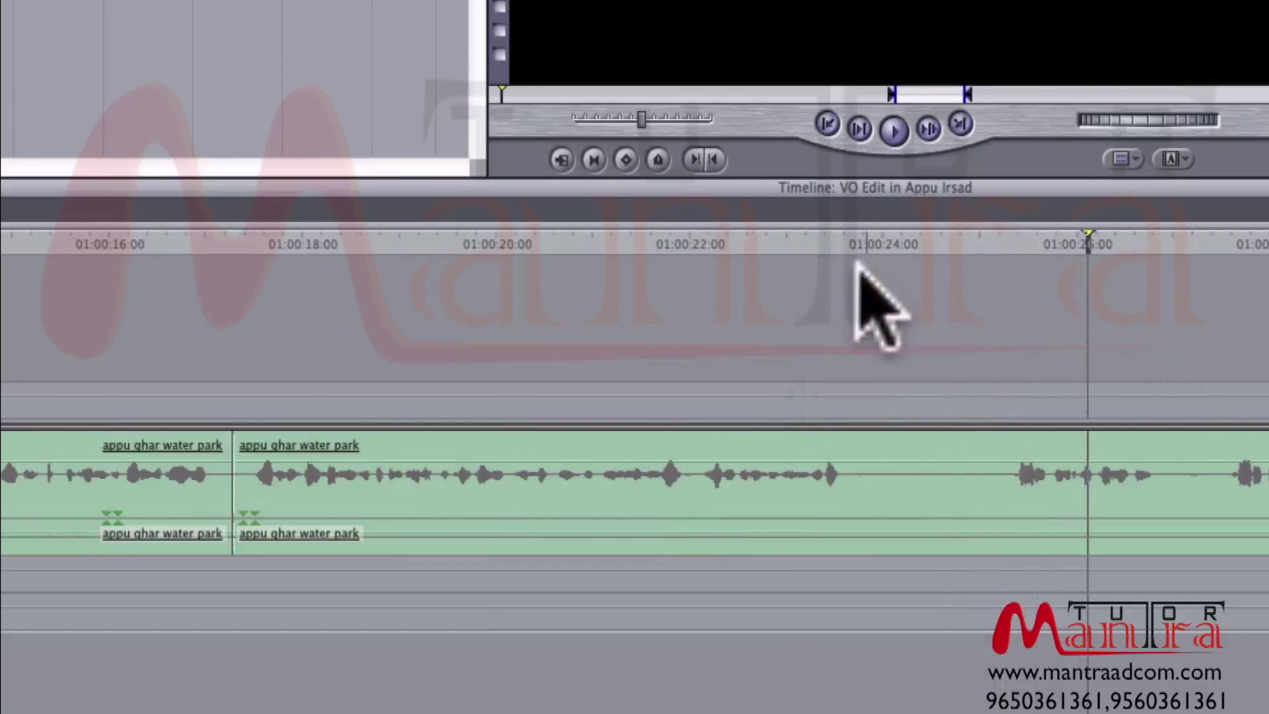
left_click_drag(820, 242, 767, 238)
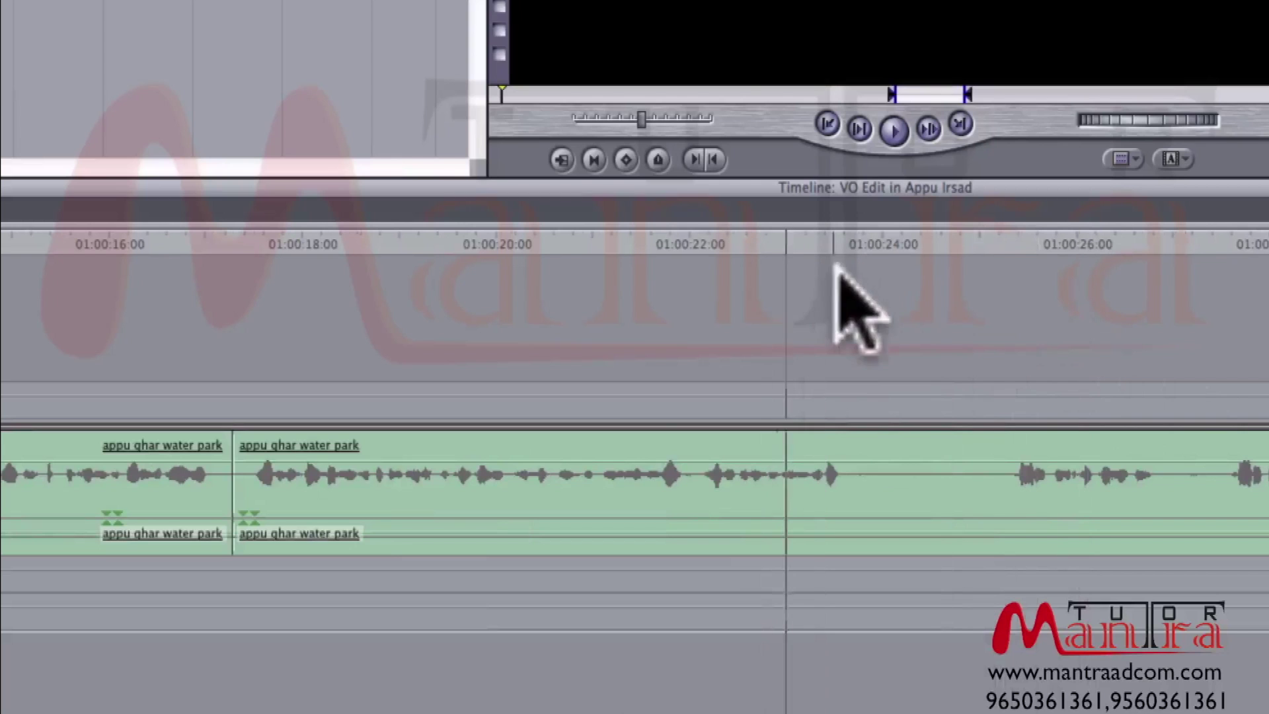
key("space")
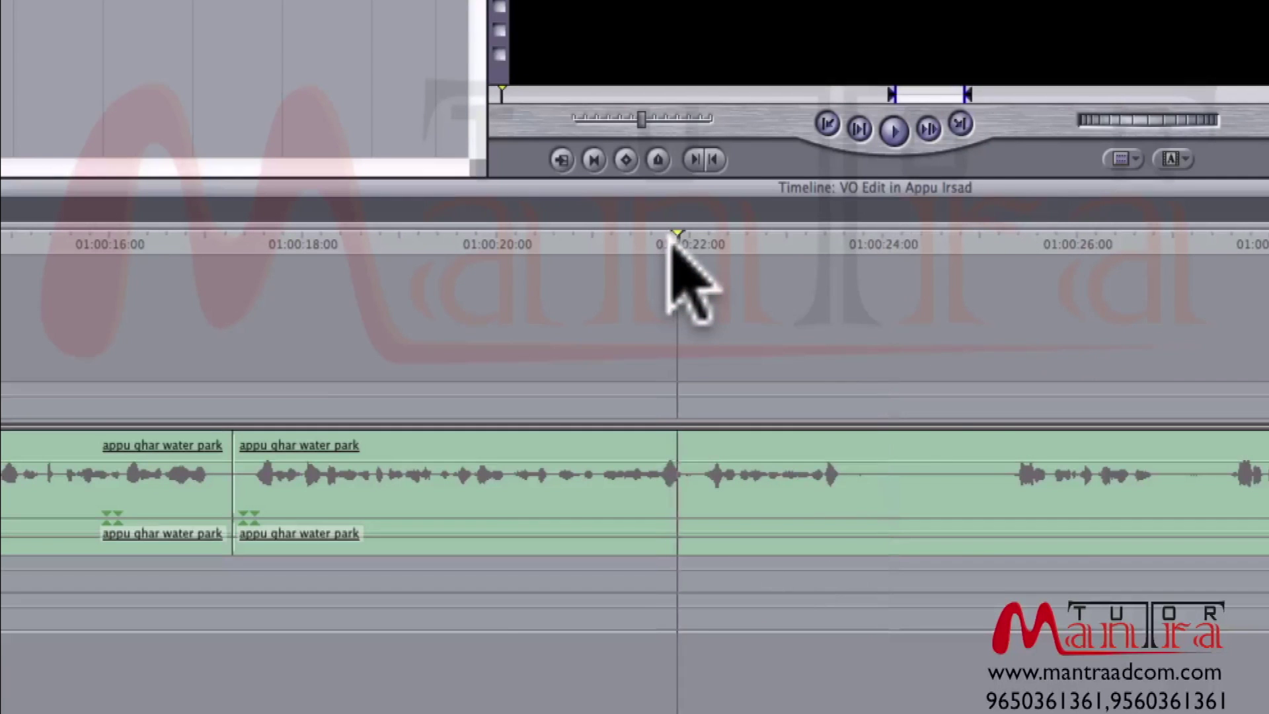
key("space")
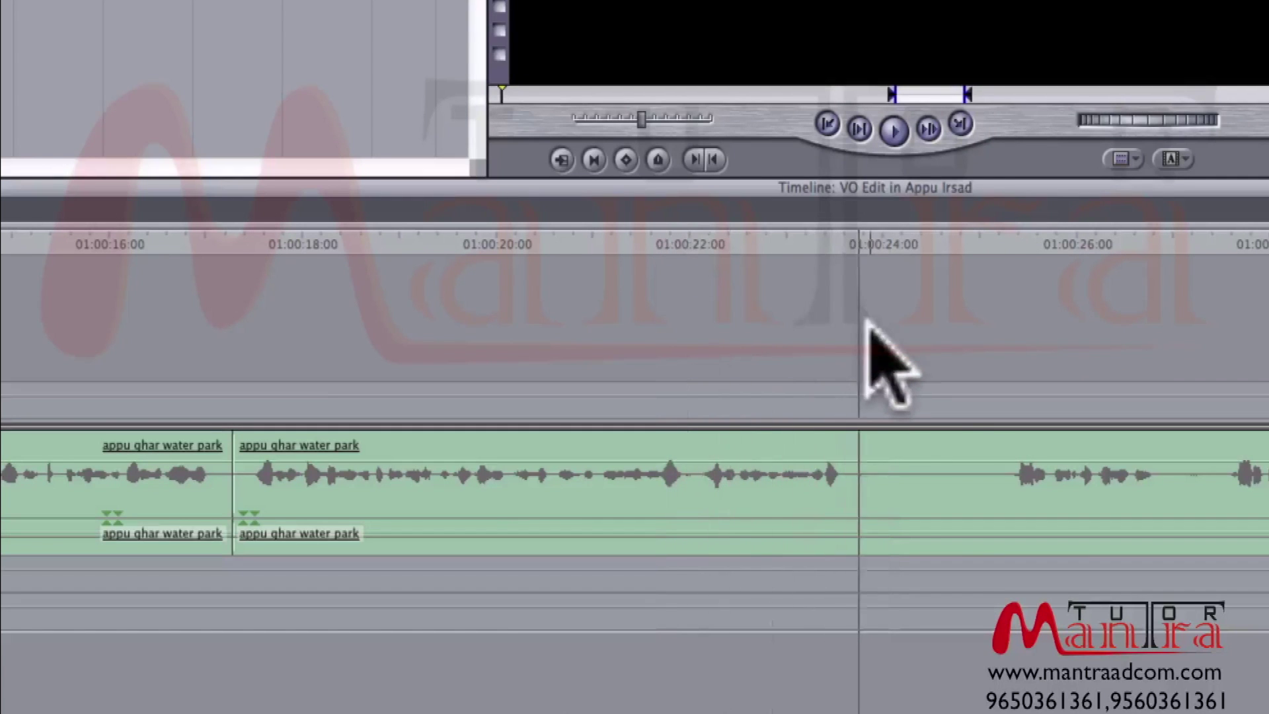
left_click_drag(868, 242, 772, 245)
key("space")
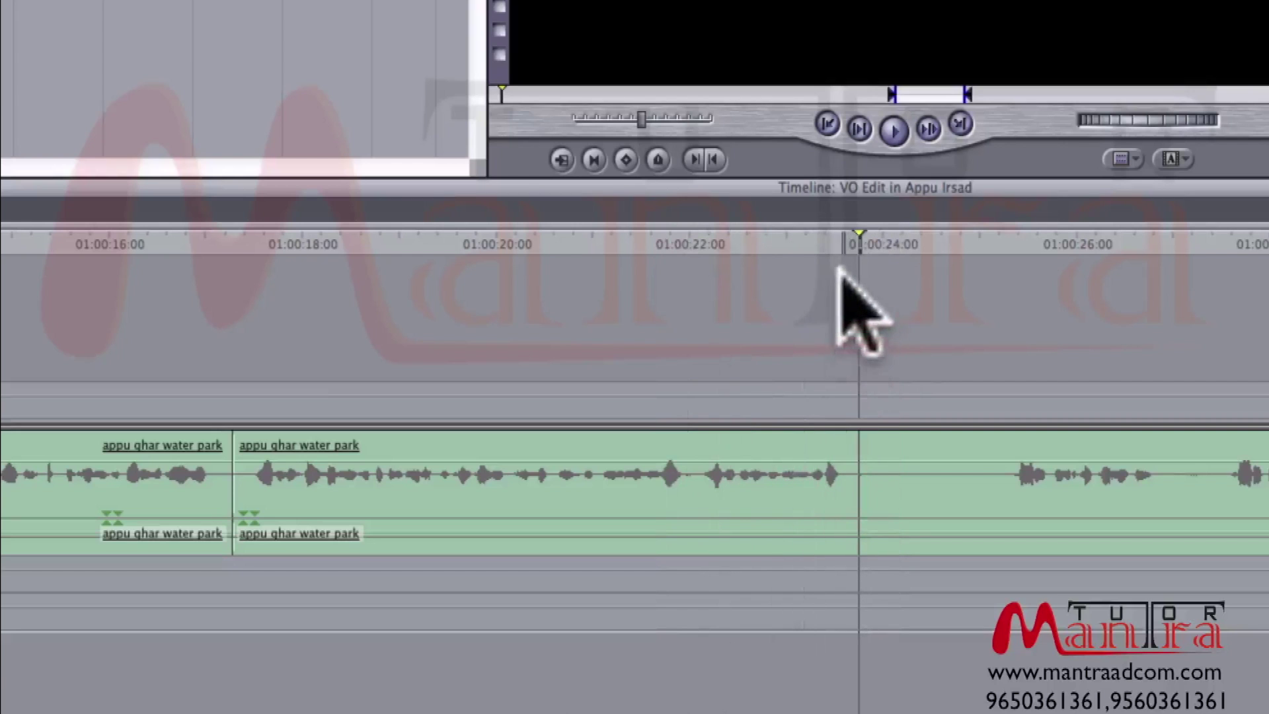
left_click(810, 236)
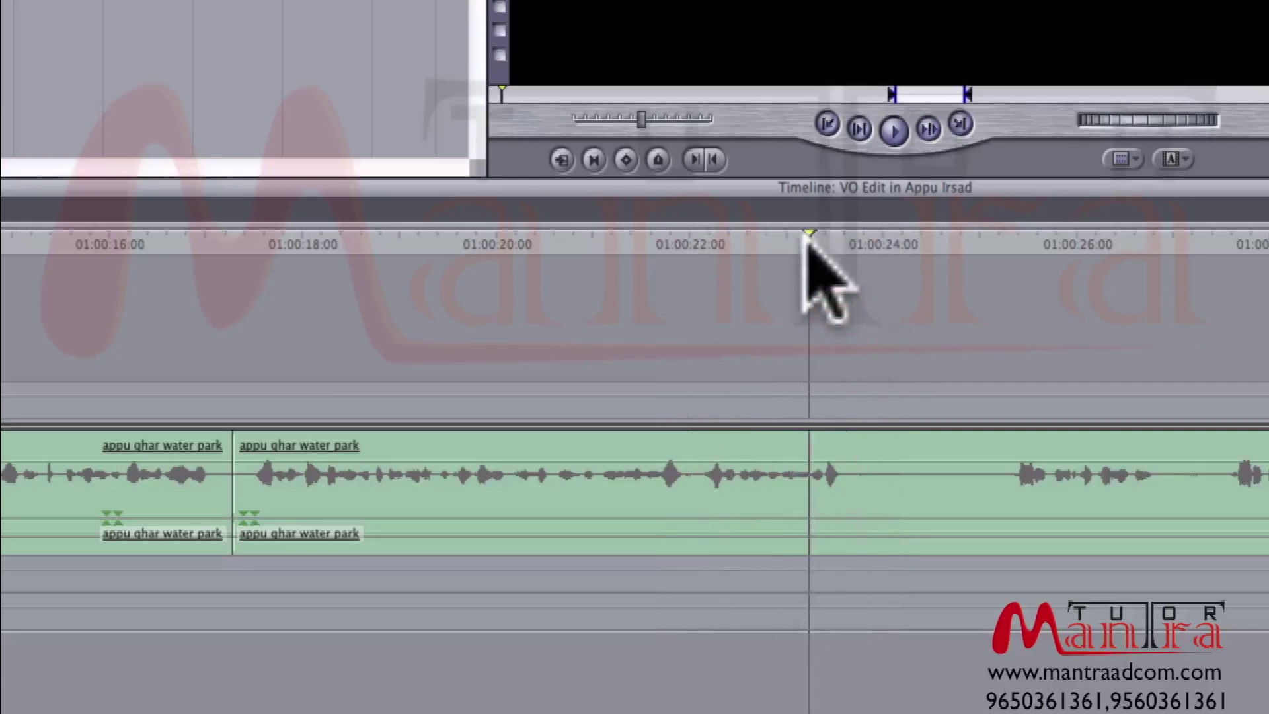
key("space")
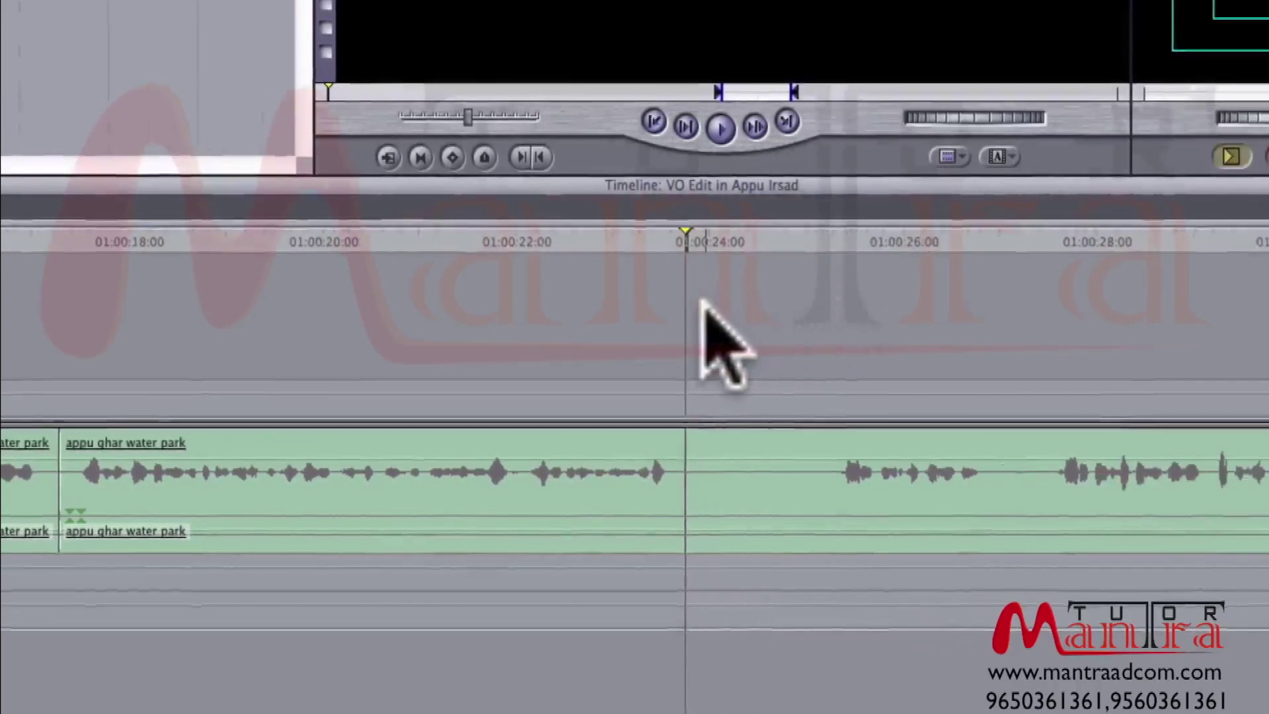
Step: Split both ends of the short piece after 01:00:23, ripple delete it, and play back
key("ctrl+v")
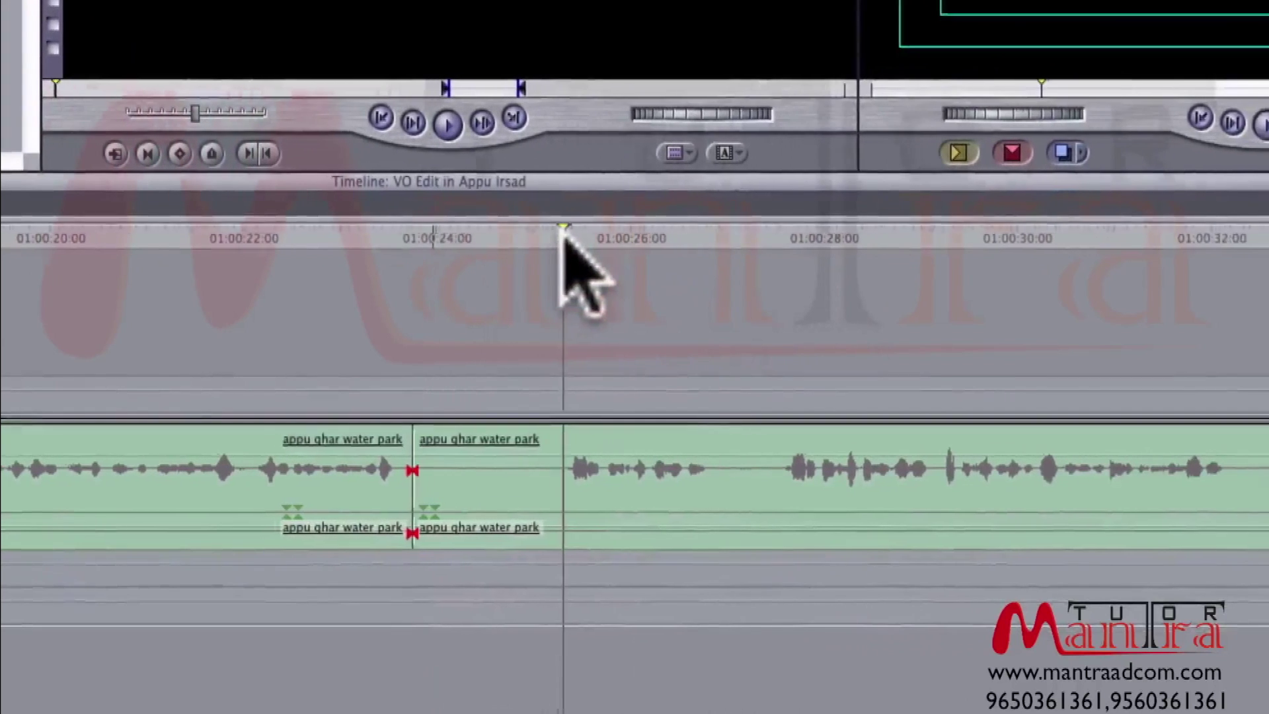
left_click_drag(543, 231, 532, 235)
key("ctrl+v")
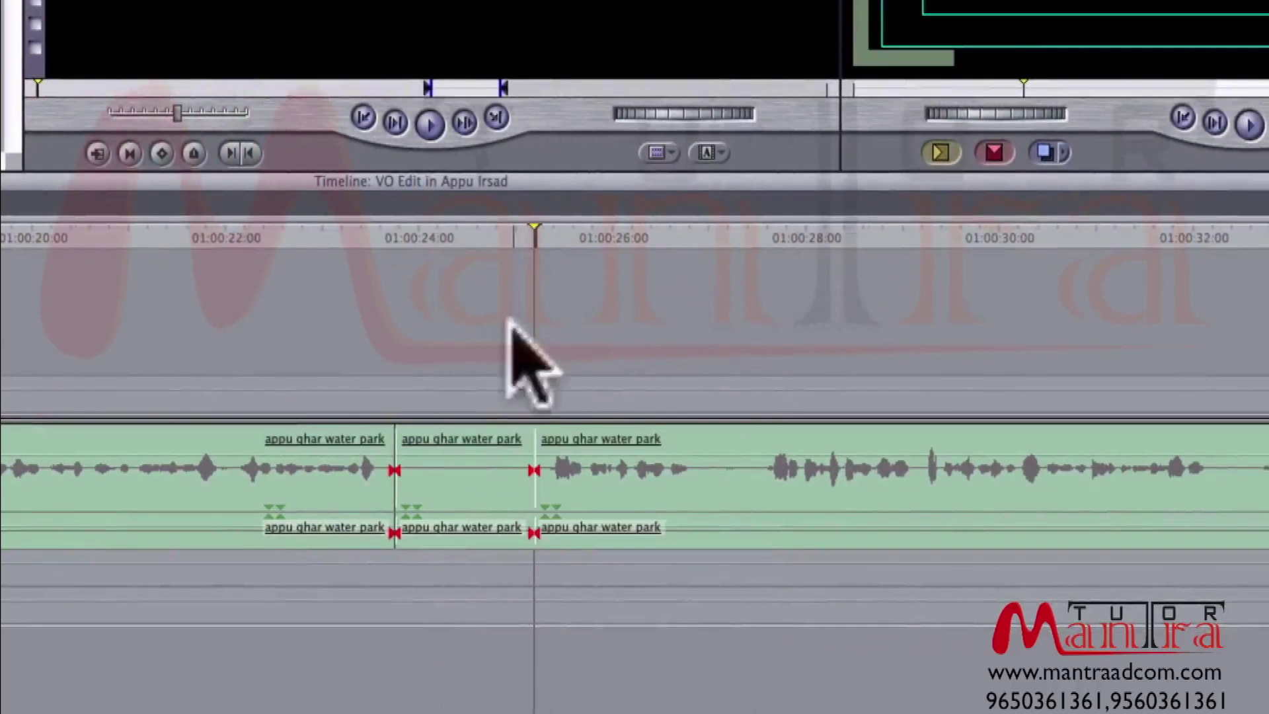
left_click_drag(474, 510, 444, 622)
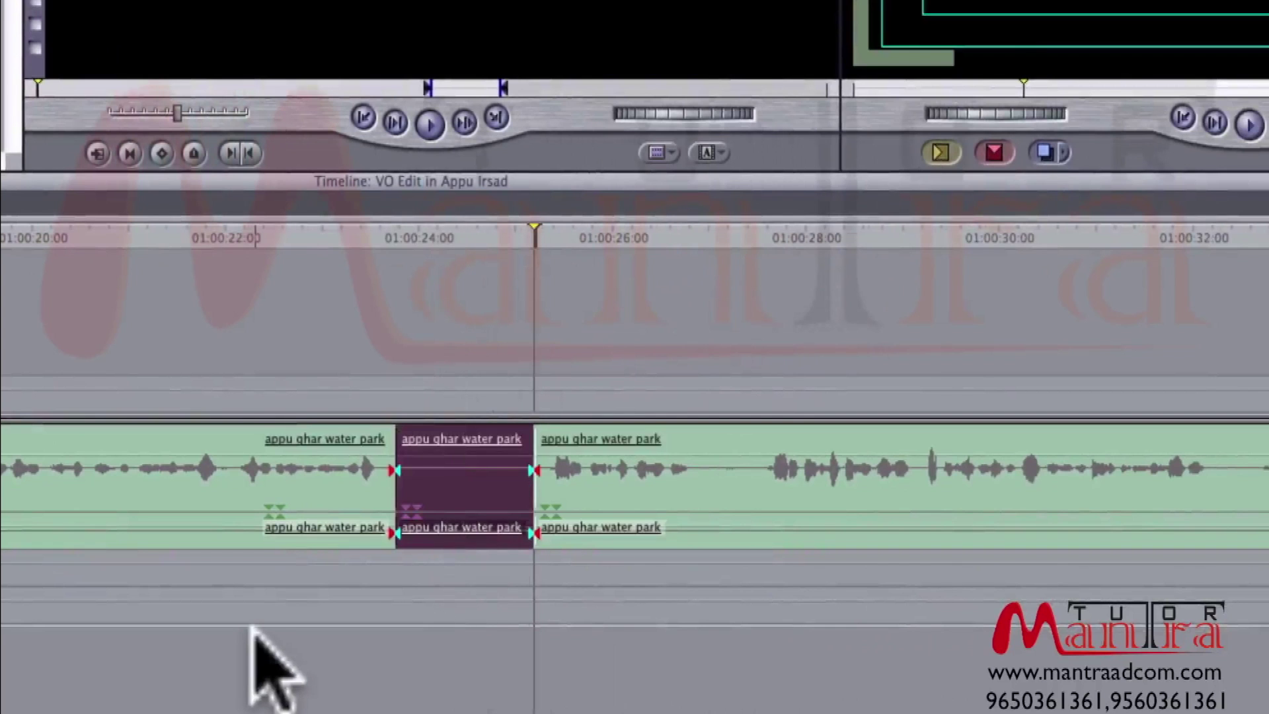
key("shift+Delete")
key("space")
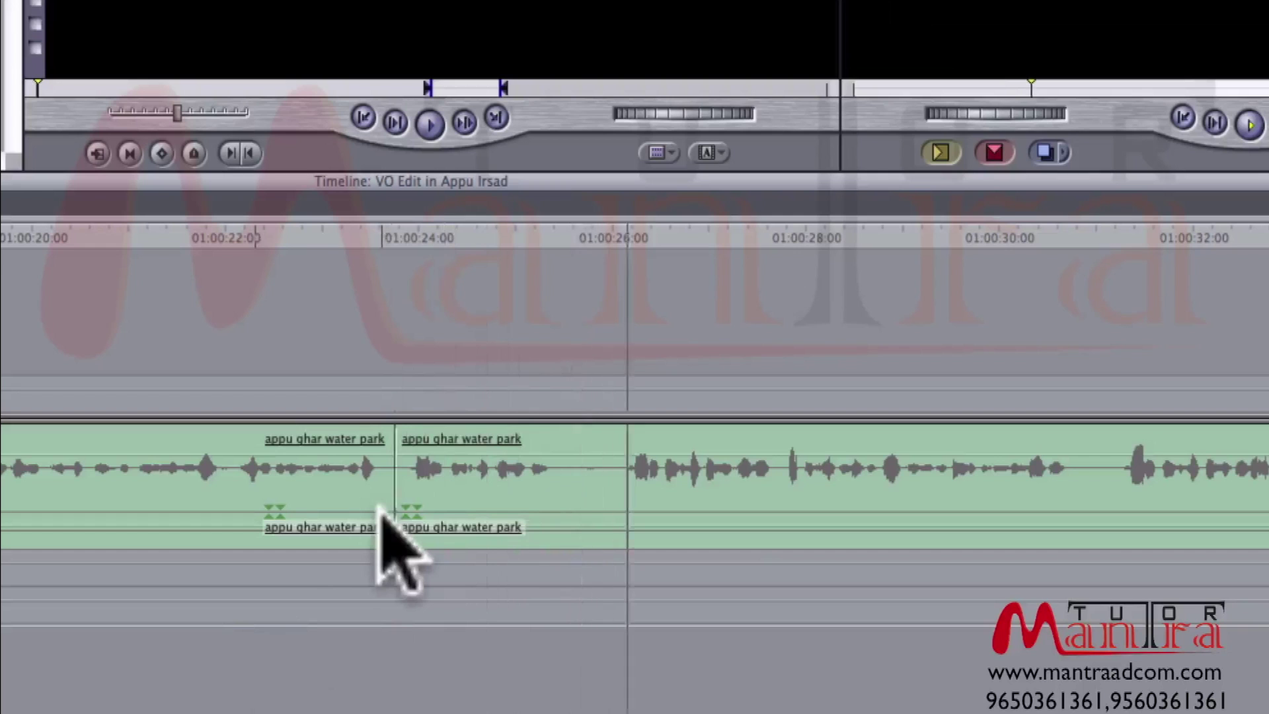
key("ctrl+minus")
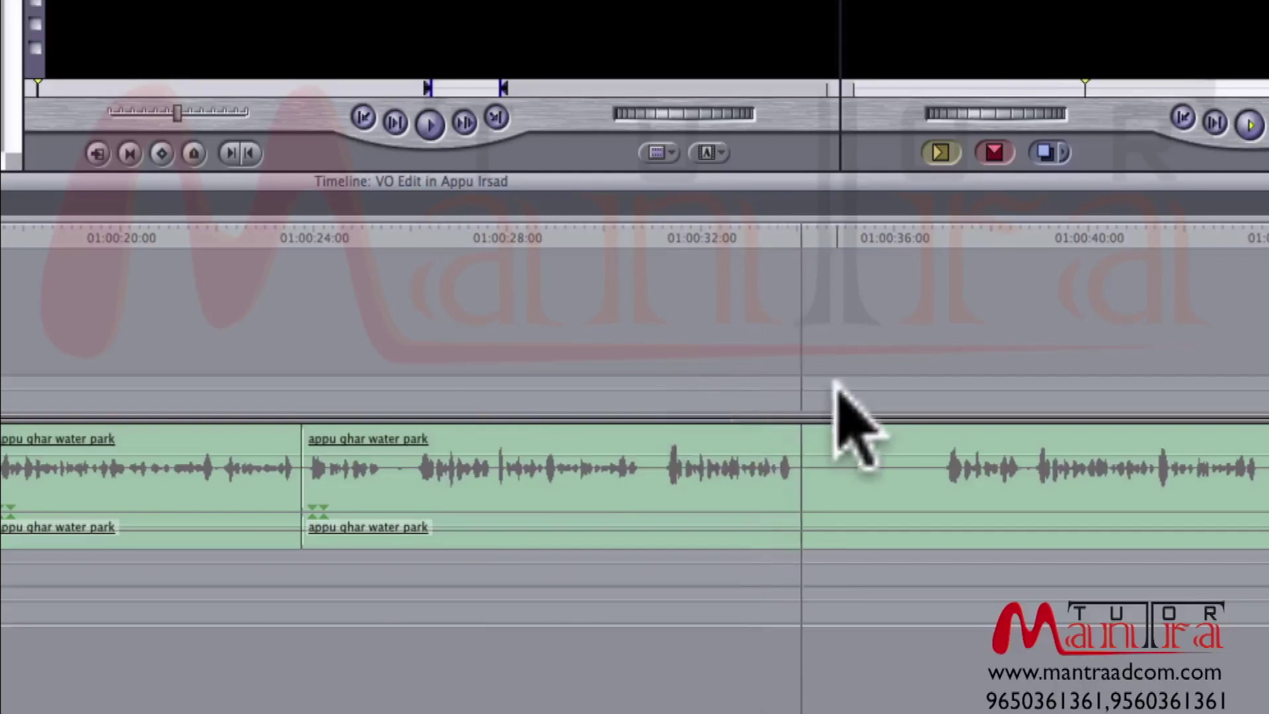
Step: Split the voice-over at 01:00:36 and ripple-delete the stretch back to 01:00:24
left_click(932, 238)
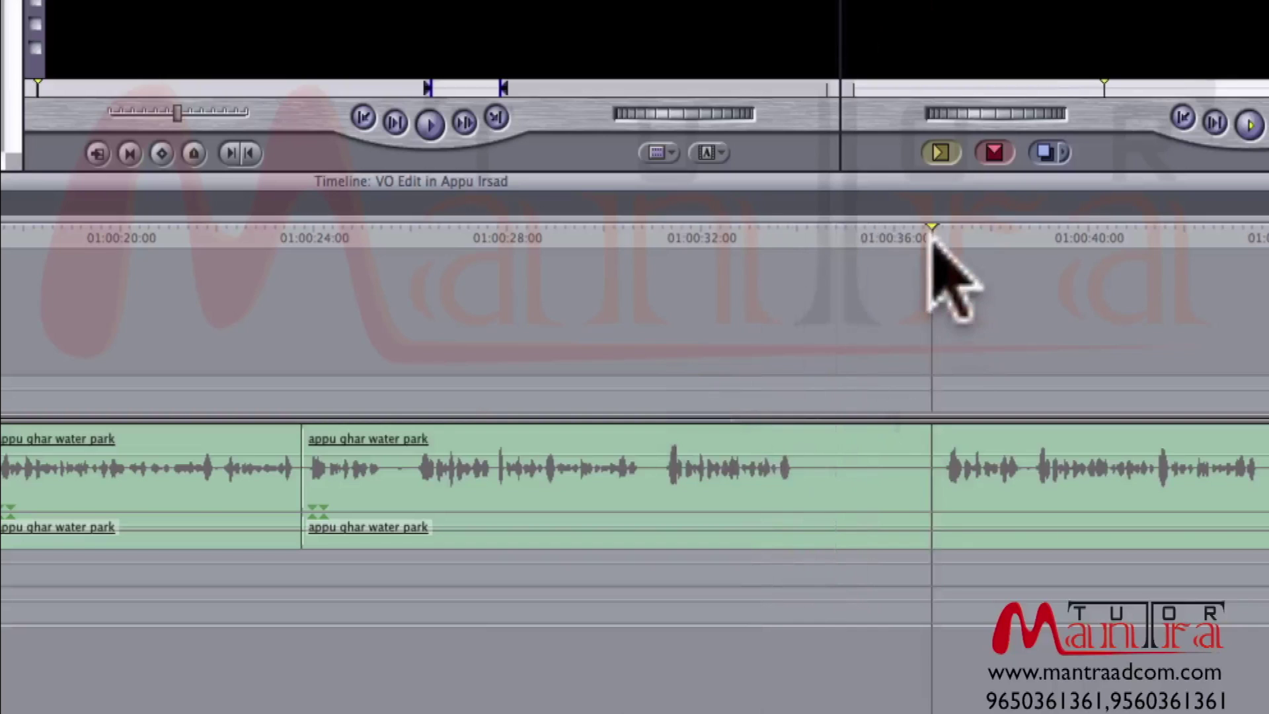
left_click_drag(929, 234, 938, 233)
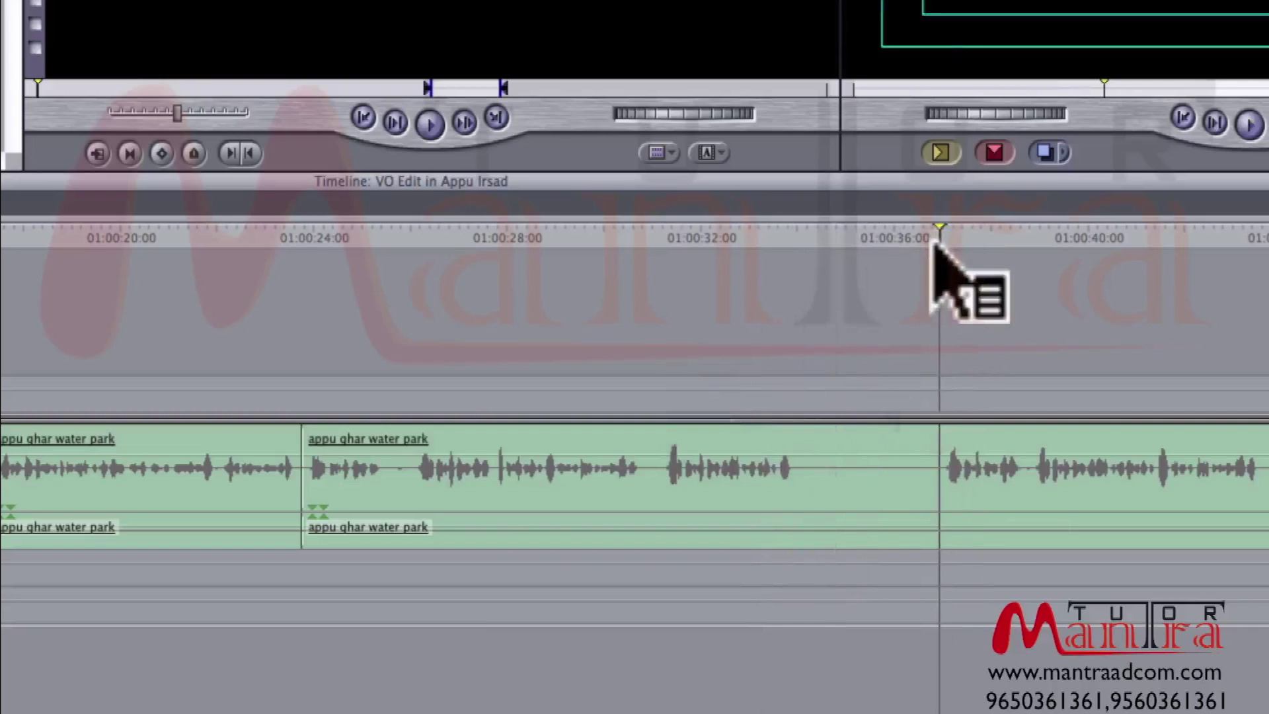
key("ctrl+v")
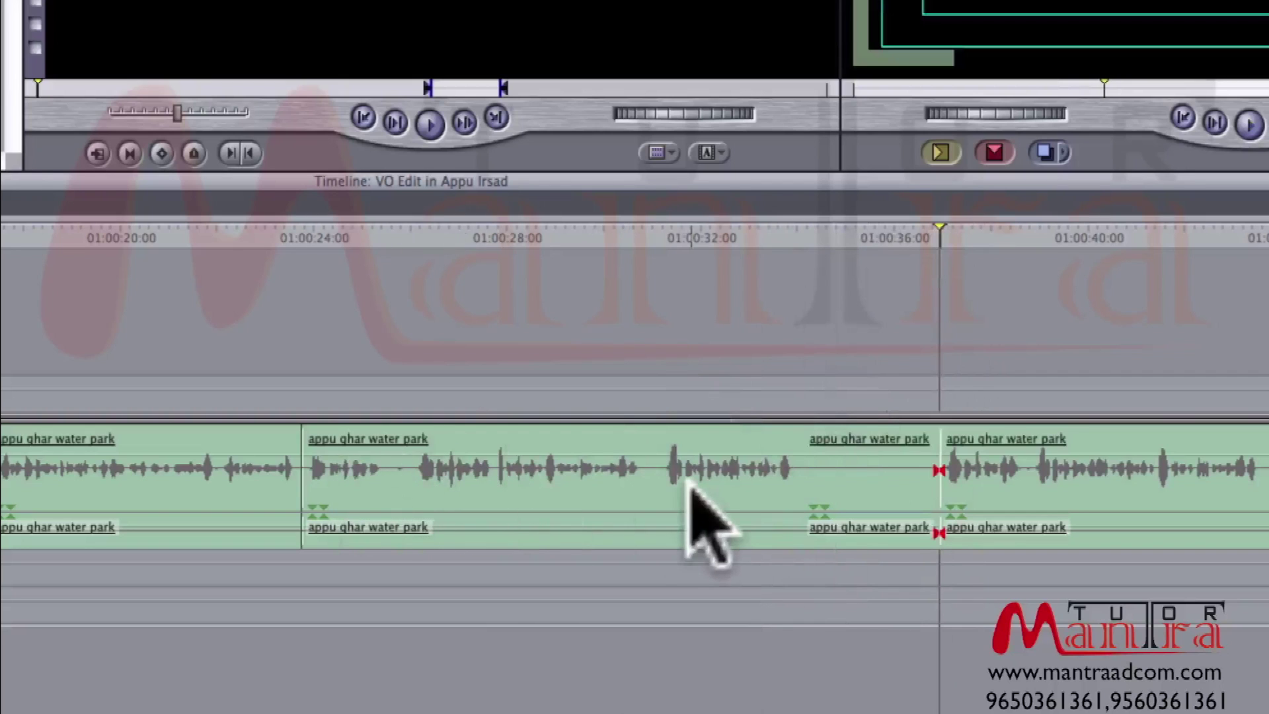
left_click_drag(829, 341, 738, 691)
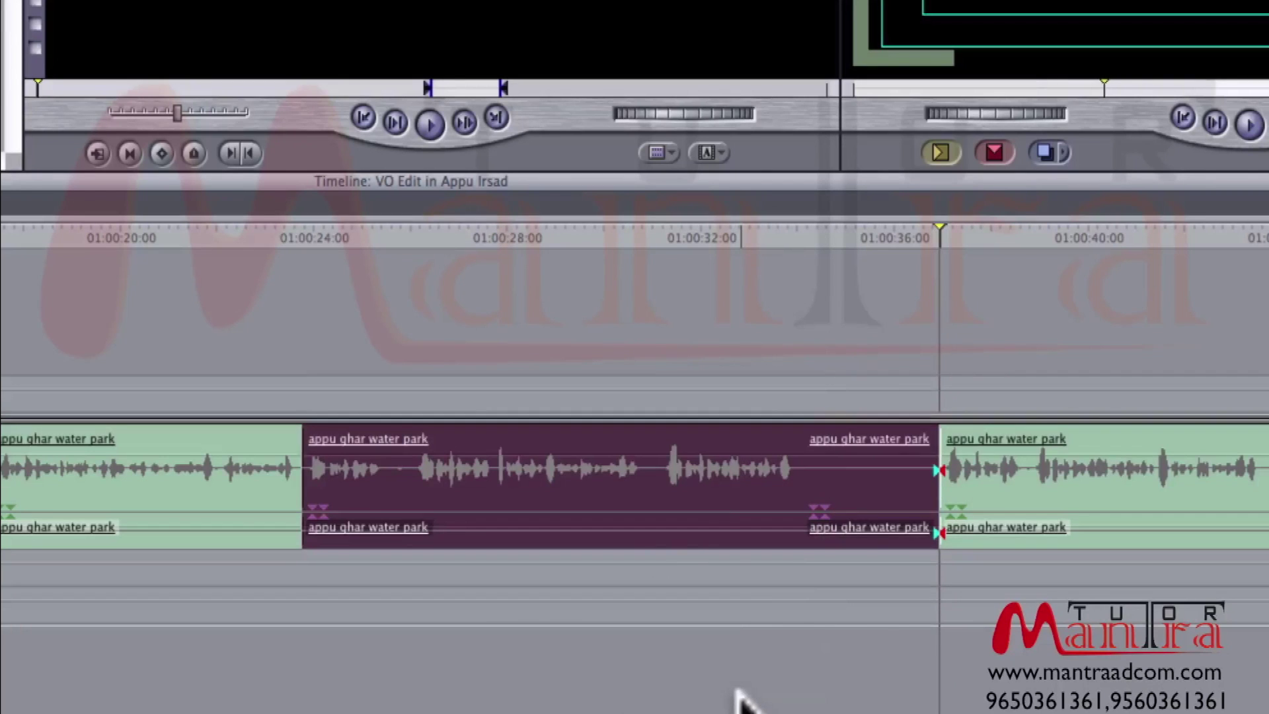
key("shift+Delete")
key("space")
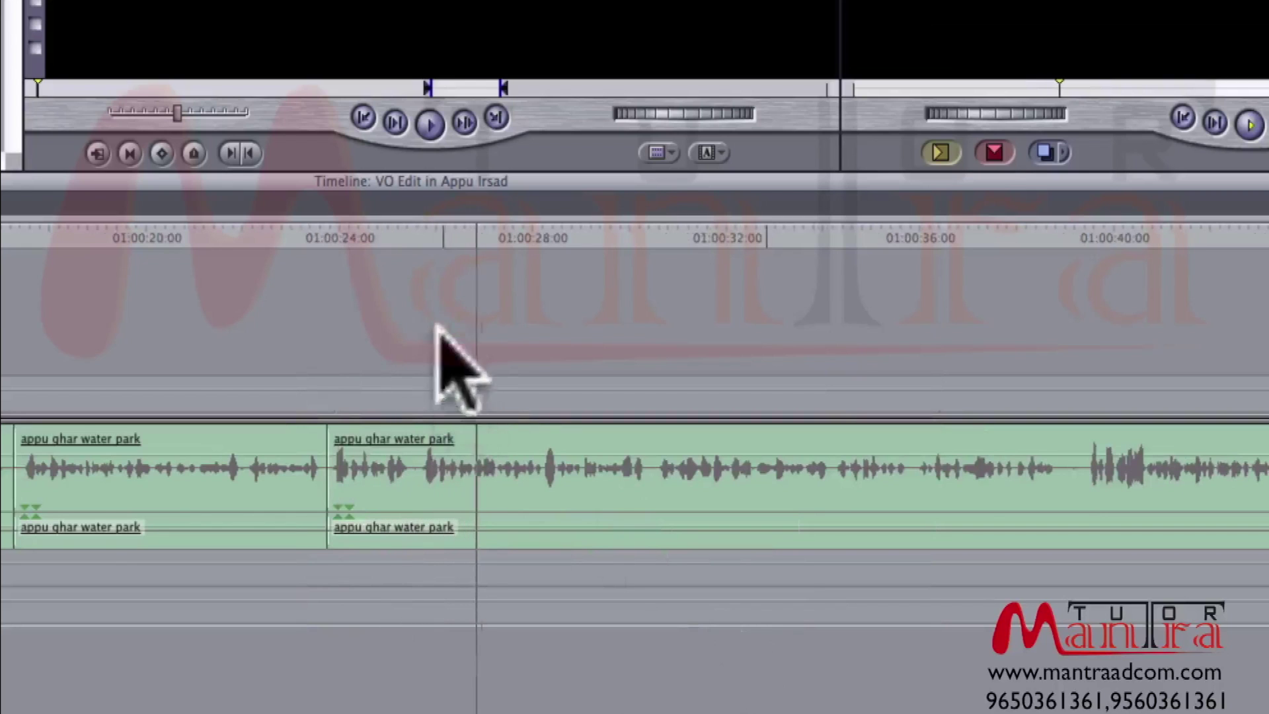
Step: Split at about 01:00:25.5, ripple-delete the short piece before it, and replay
left_click(413, 240)
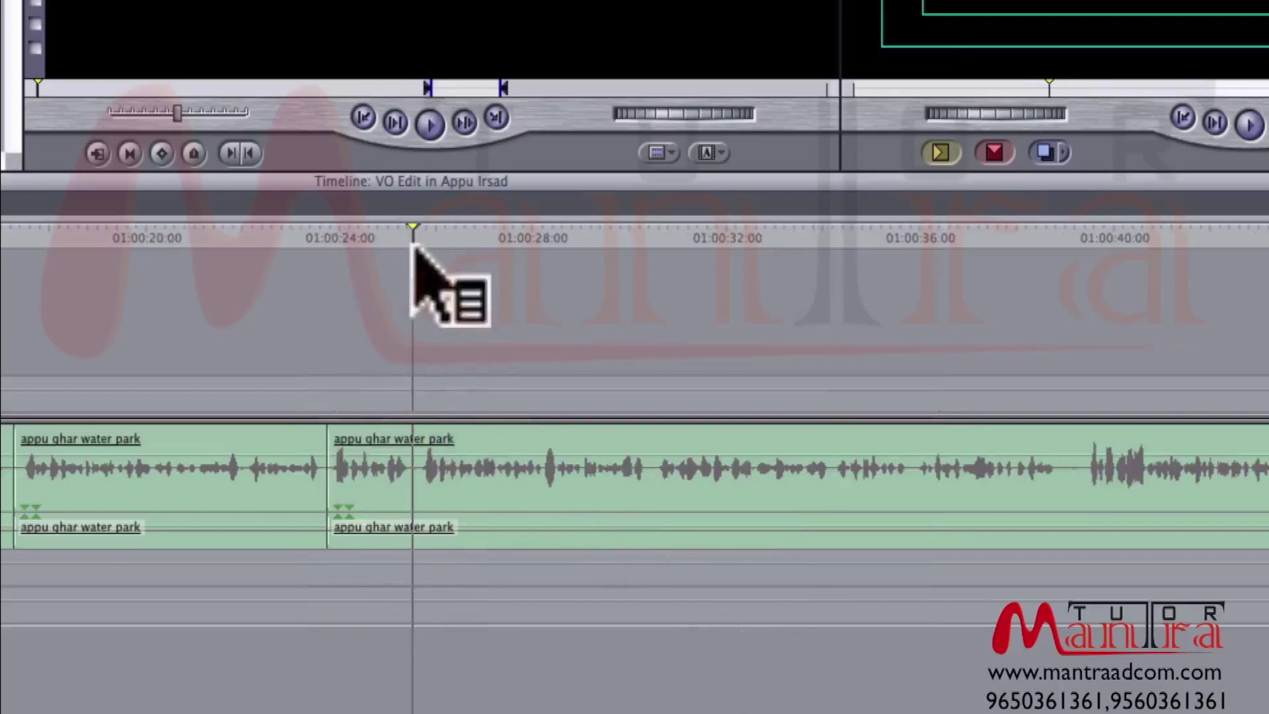
key("ctrl+v")
left_click(388, 524)
key("shift+Delete")
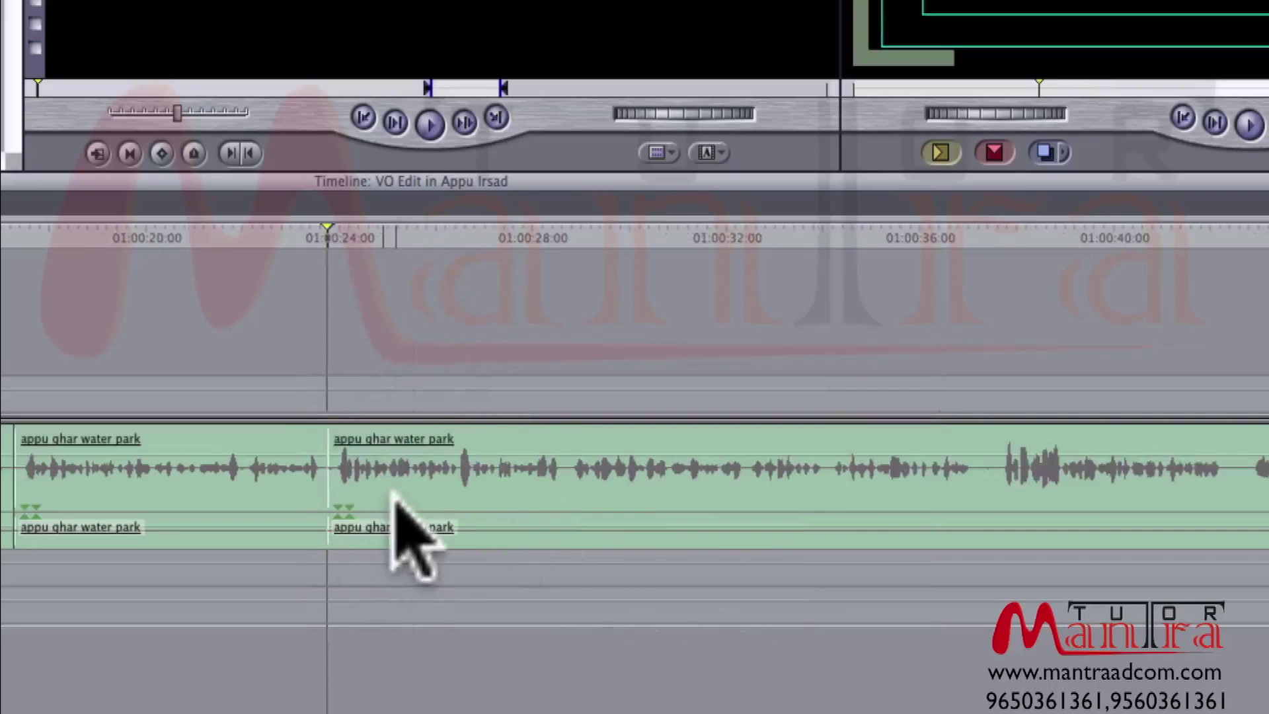
key("space")
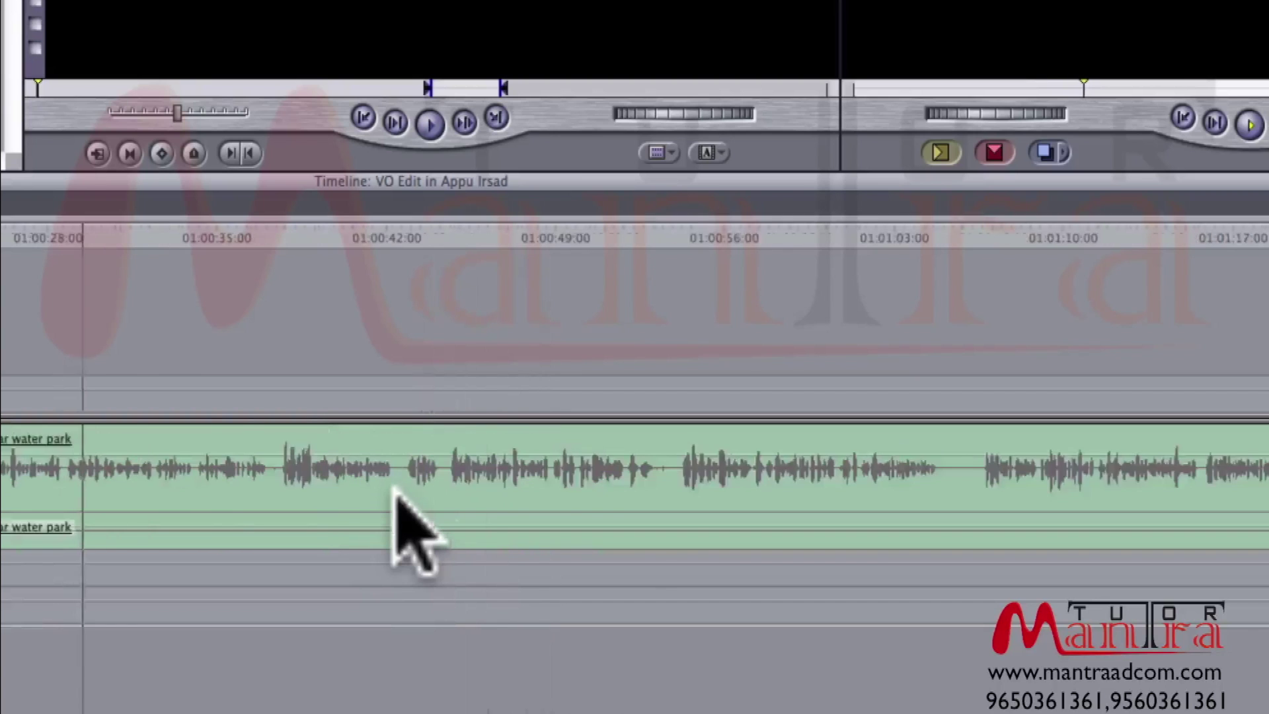
Step: Split and ripple-delete the voice-over piece from about 01:00:42 to 01:00:44, then play back
key("super+minus")
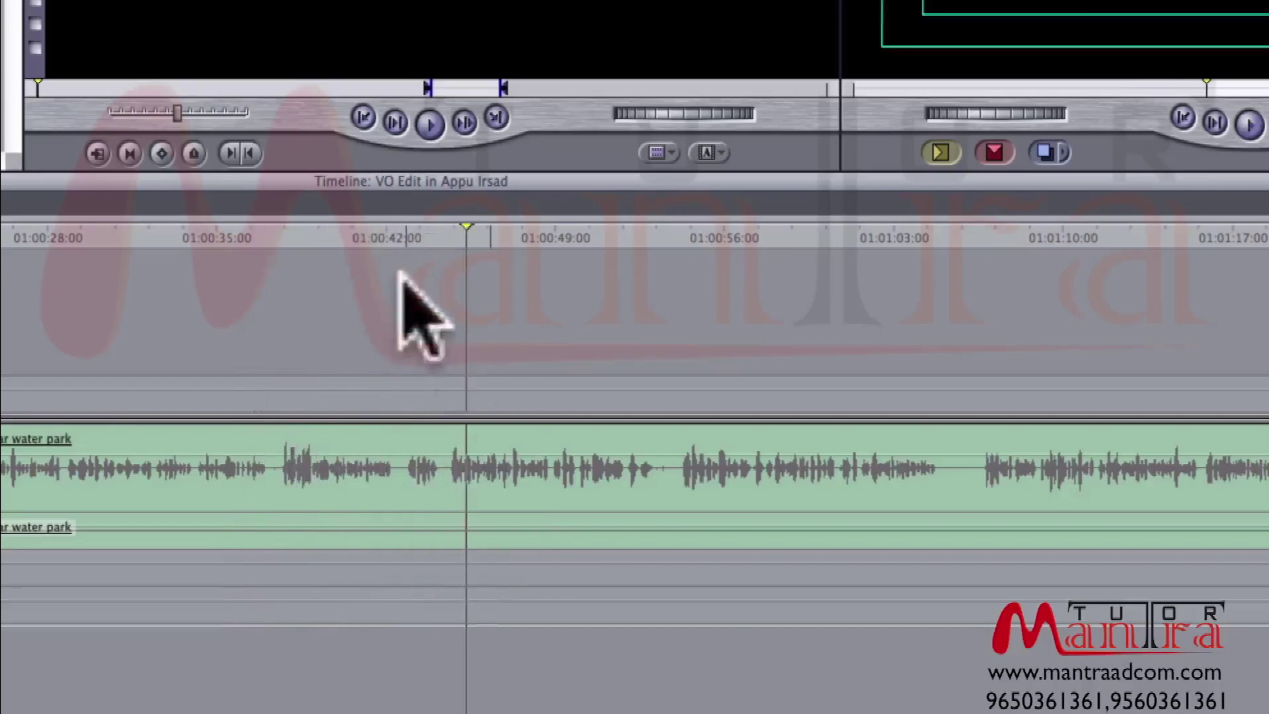
left_click(396, 229)
key("ctrl+v")
left_click(451, 229)
key("ctrl+v")
left_click(416, 476)
key("shift+Delete")
key("space")
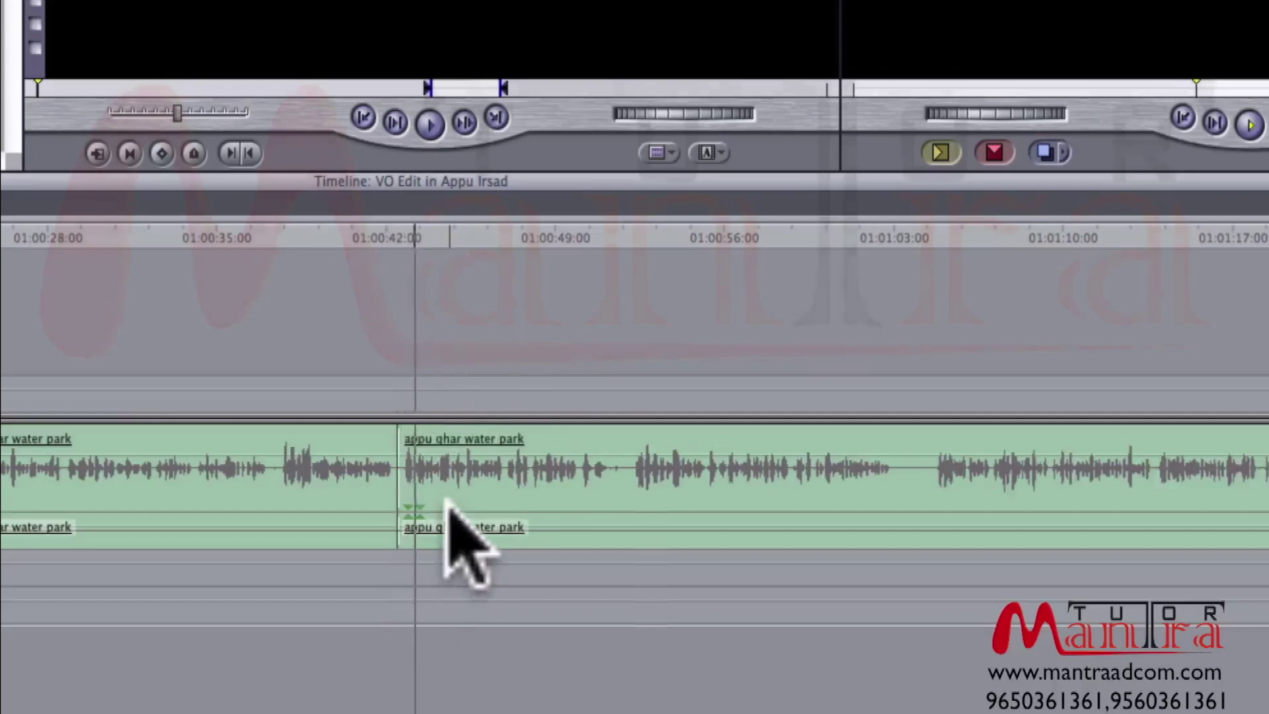